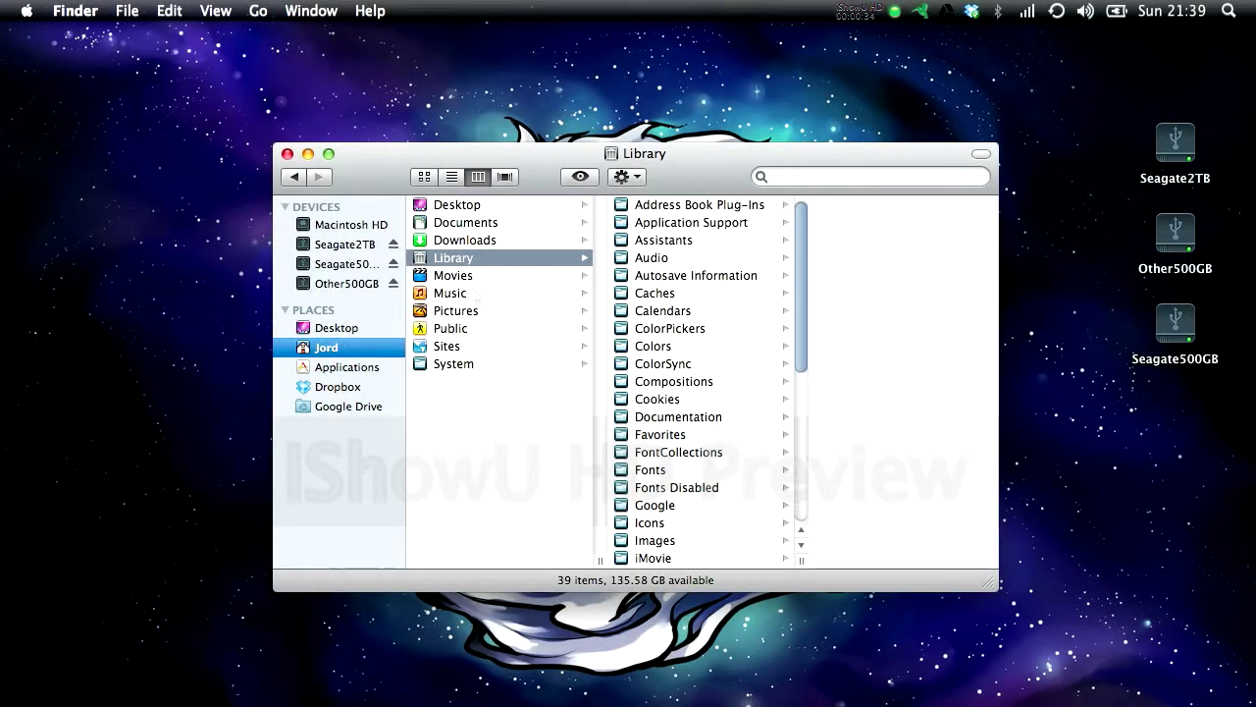
Step: Browse Music > iTunes, then rename the desktop iTunes folder to 'iTunes11backup'
left_click(467, 293)
left_click(687, 258)
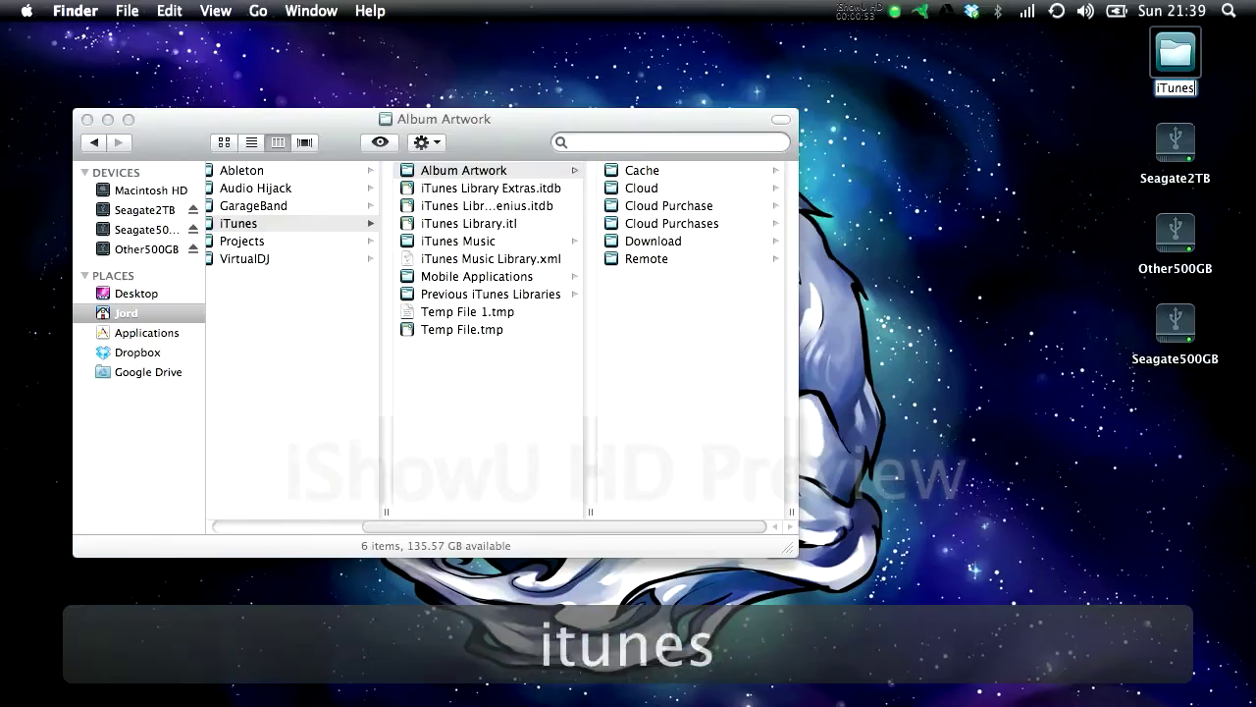
type("11nack")
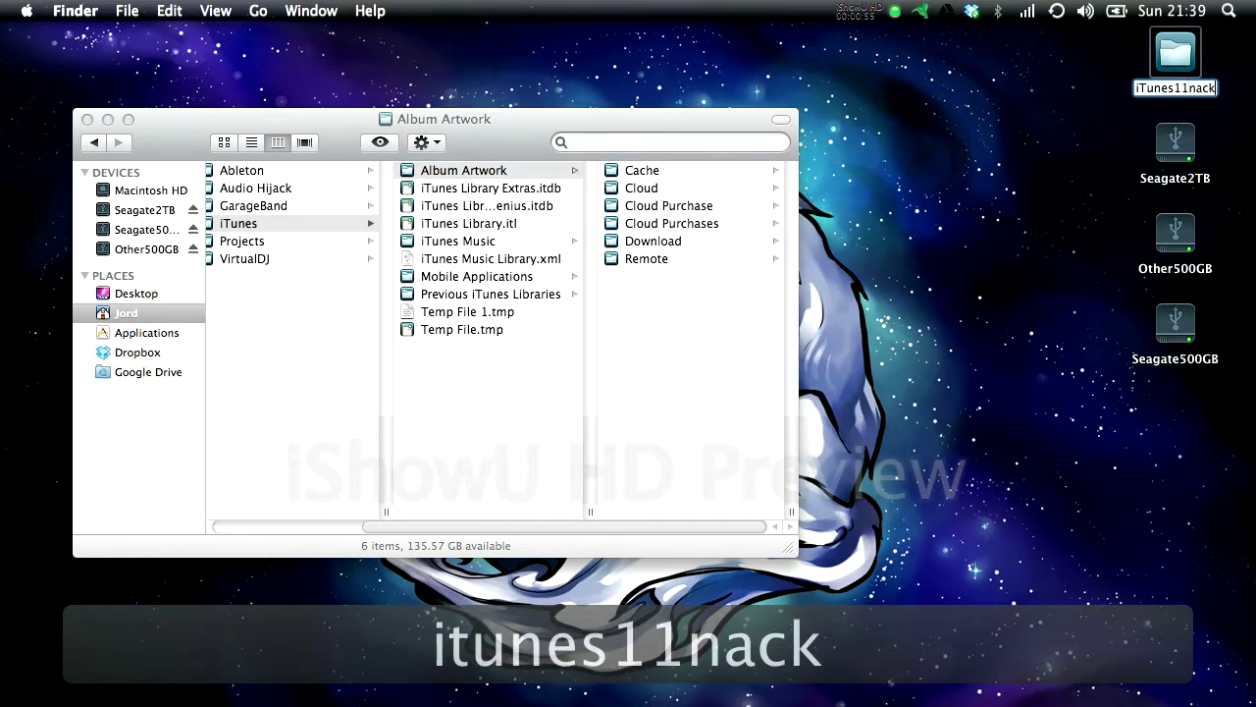
key("BackSpace")
key("BackSpace")
key("BackSpace")
key("BackSpace")
type("back")
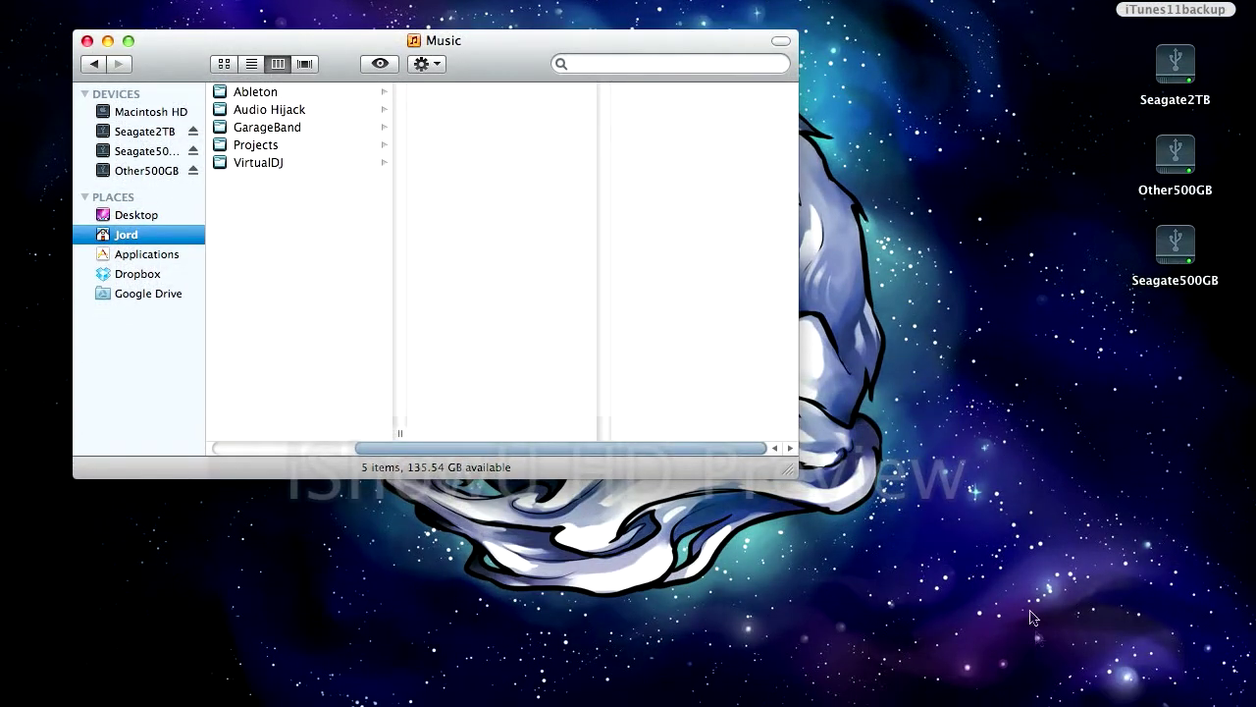
Step: Launch AppZapper from the Applications stack and confirm opening the downloaded app
mouse_move(1109, 692)
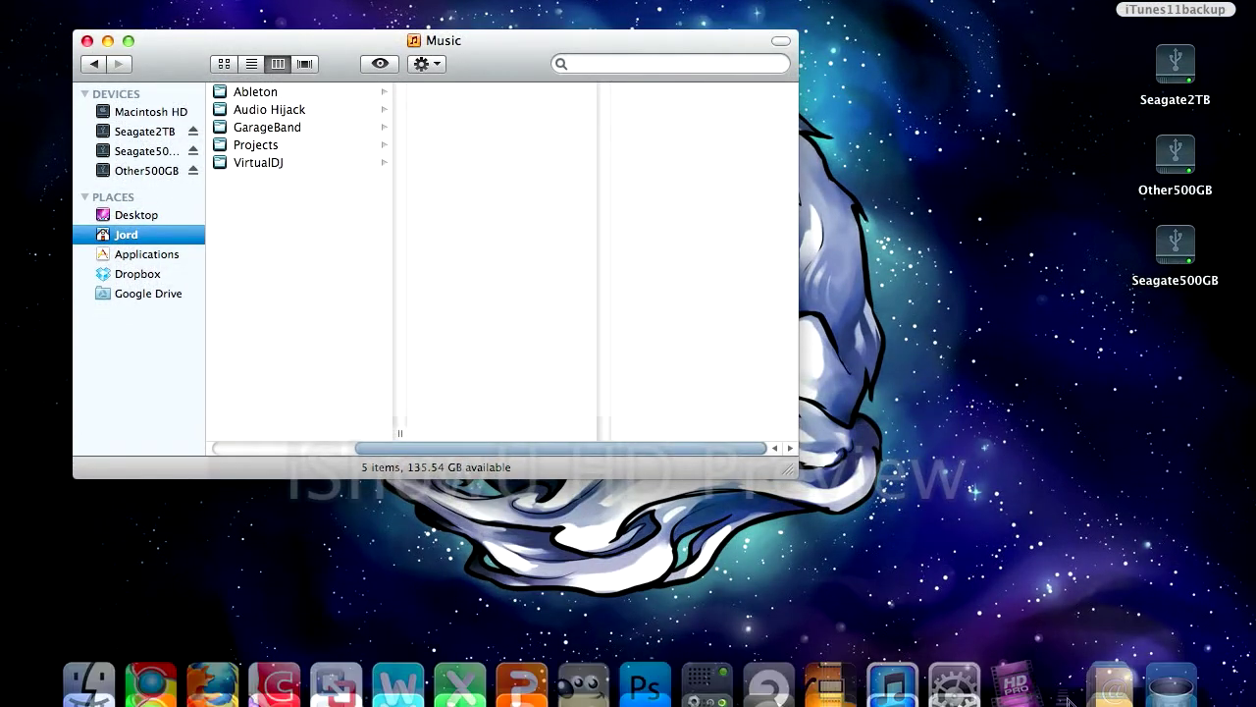
left_click(1109, 659)
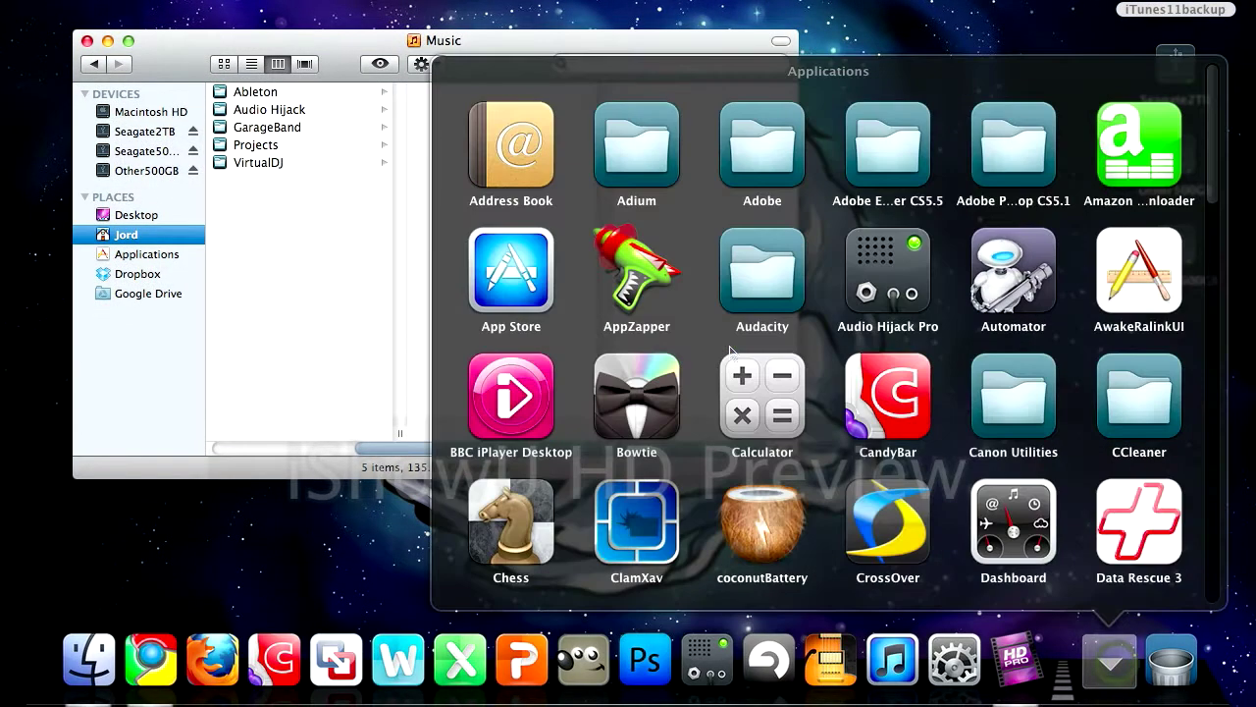
left_click(633, 269)
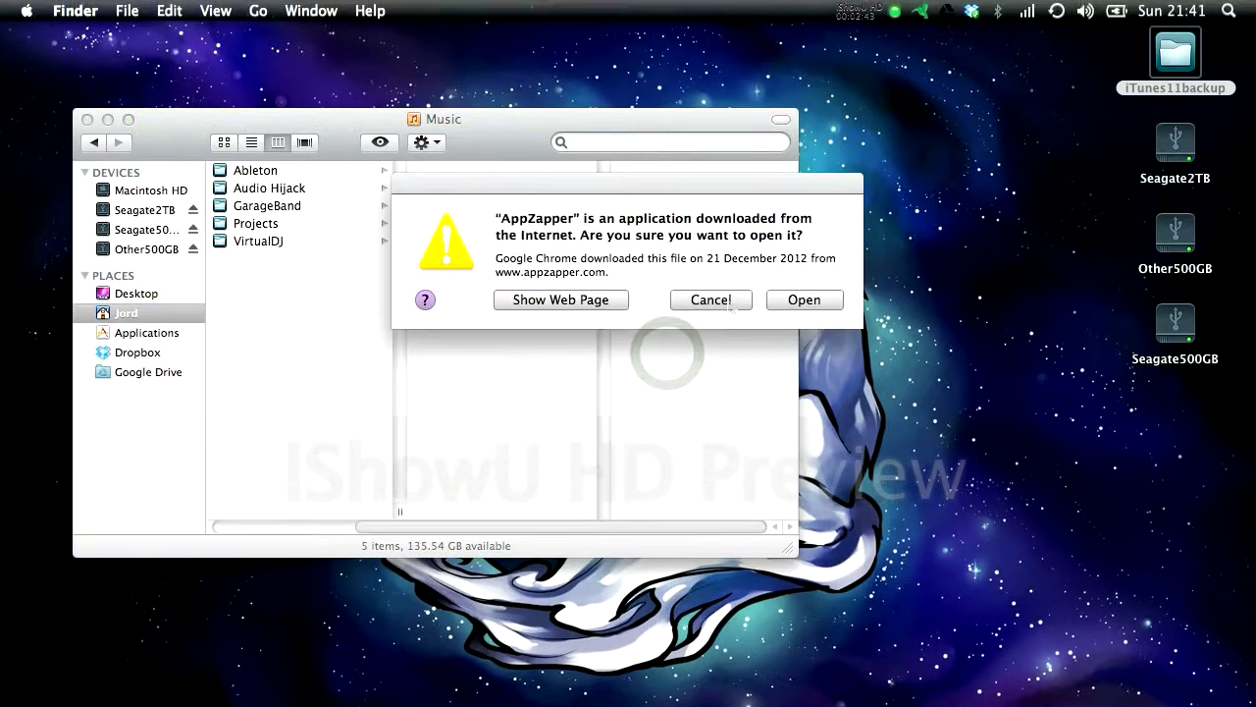
left_click(804, 288)
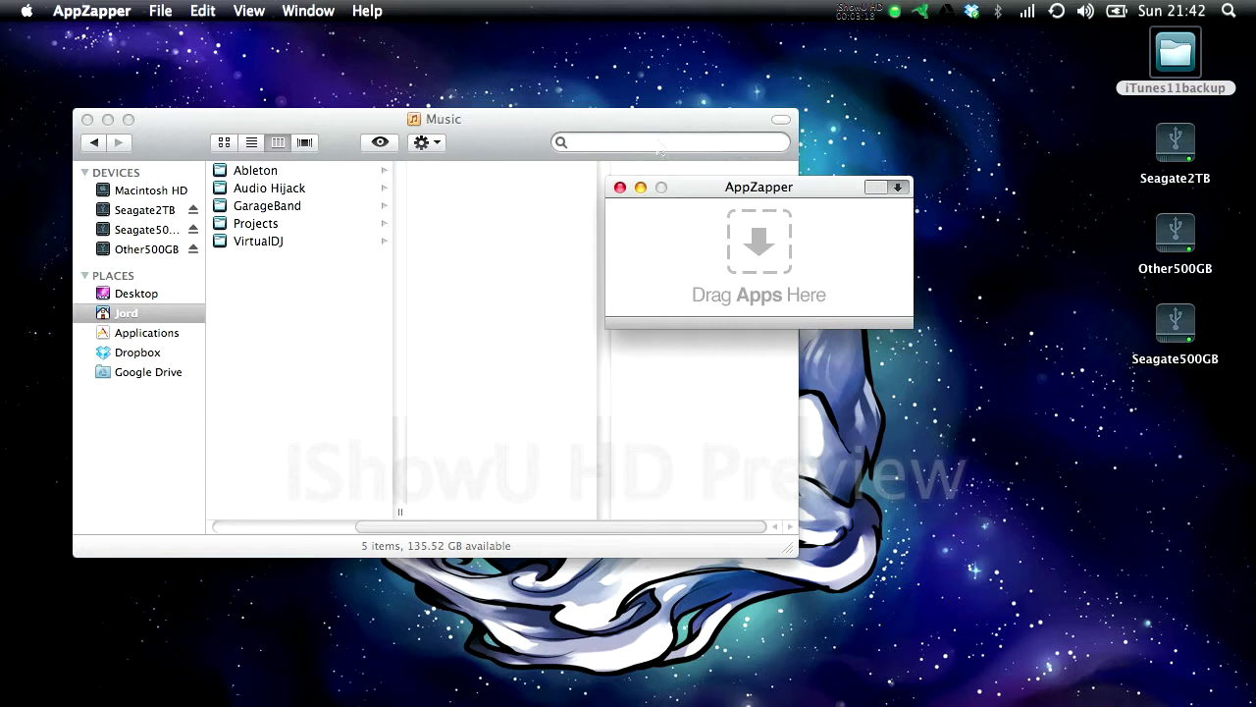
Step: Turn off 'Keep Apple applications safe' in AppZapper Preferences and close the window
left_click(86, 10)
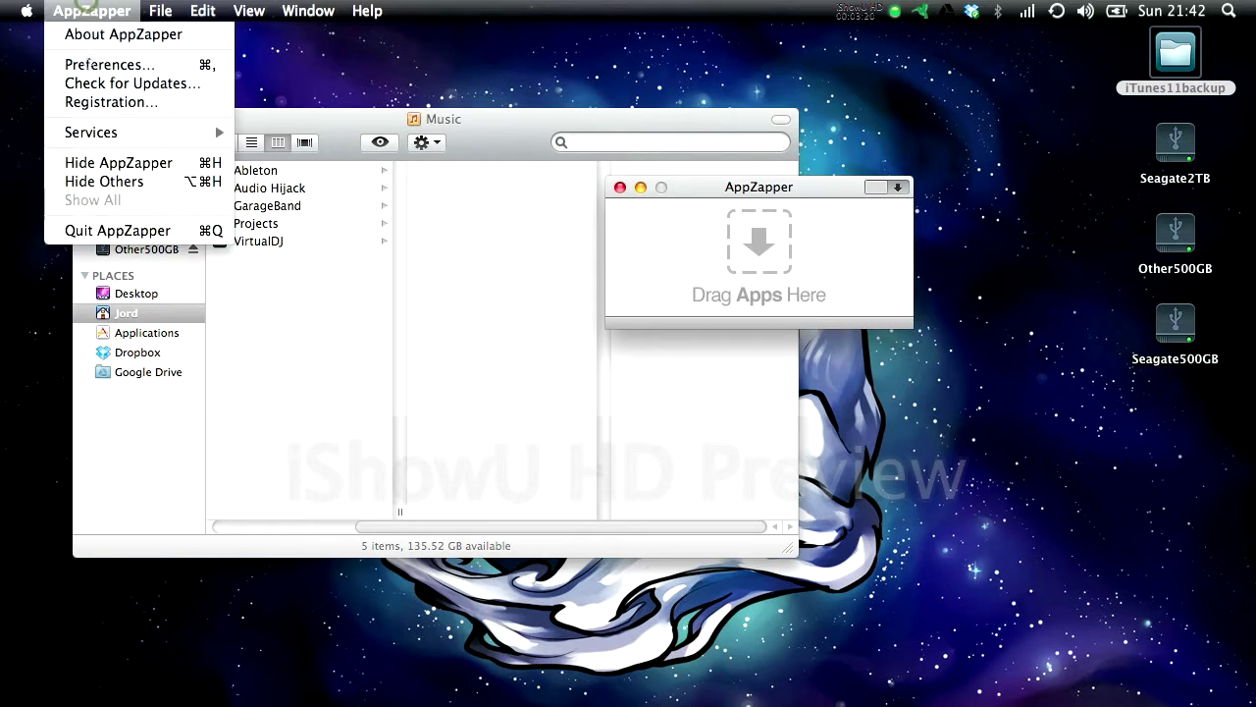
left_click(91, 62)
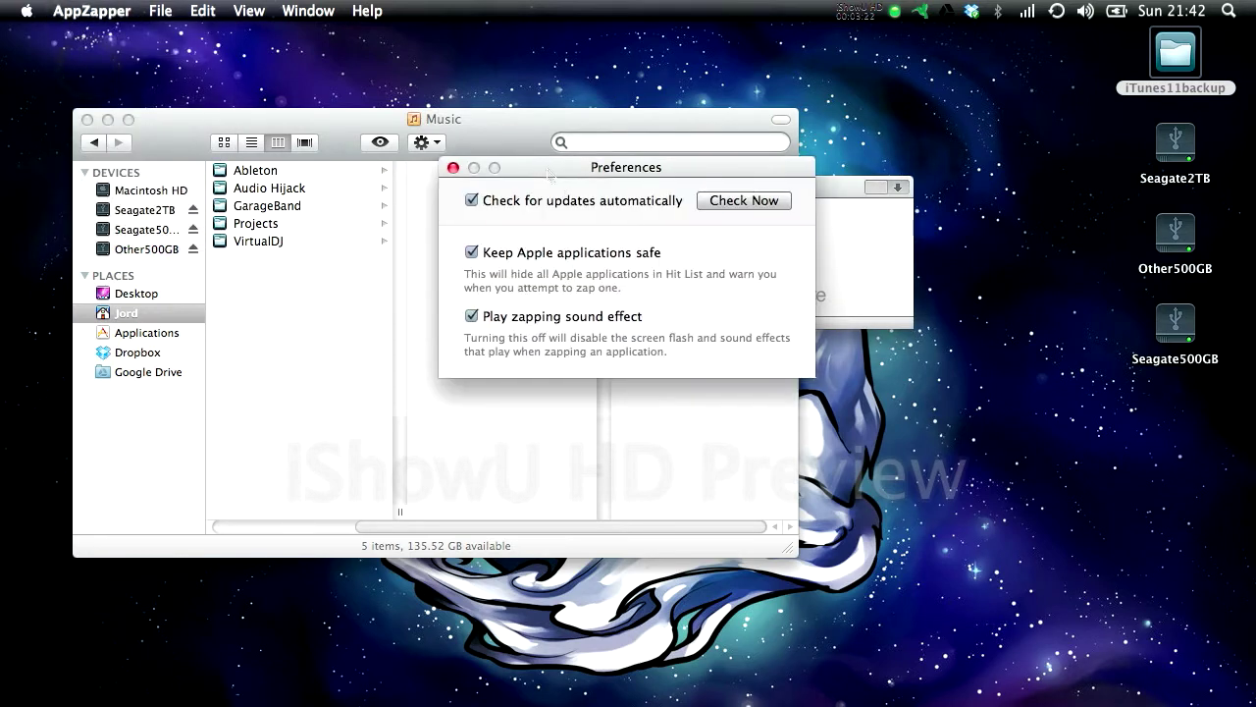
left_click_drag(548, 167, 446, 266)
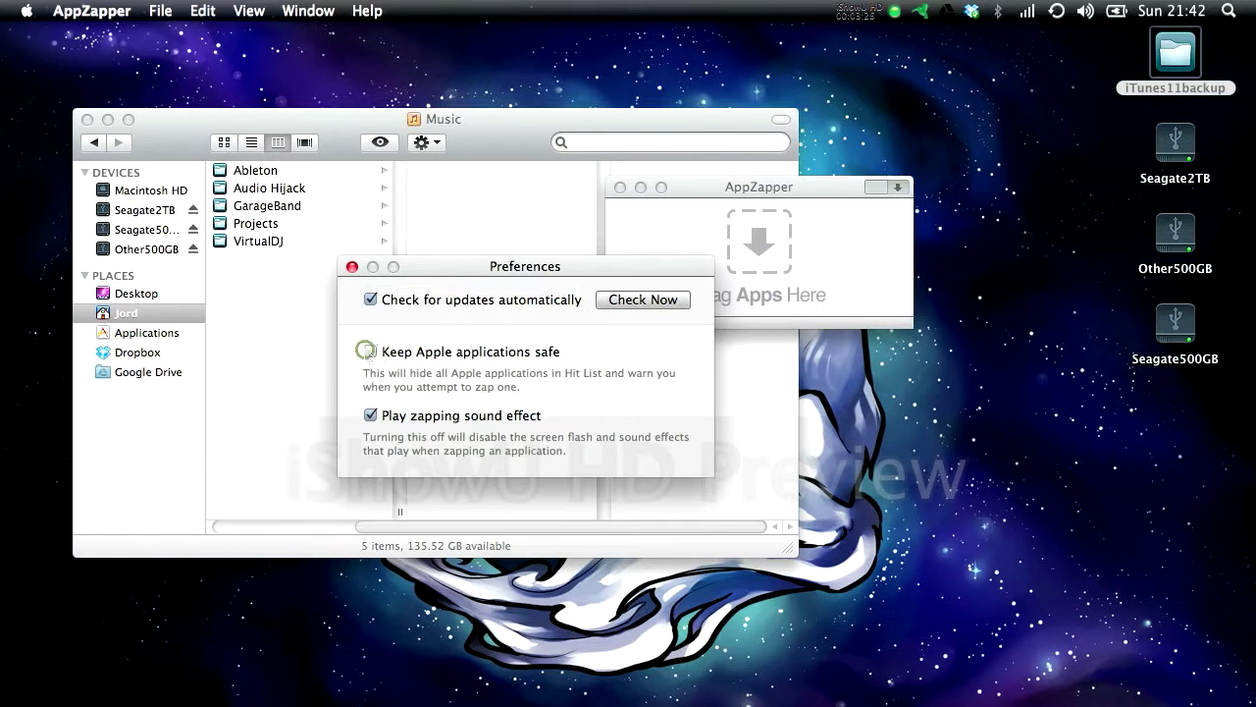
left_click(353, 267)
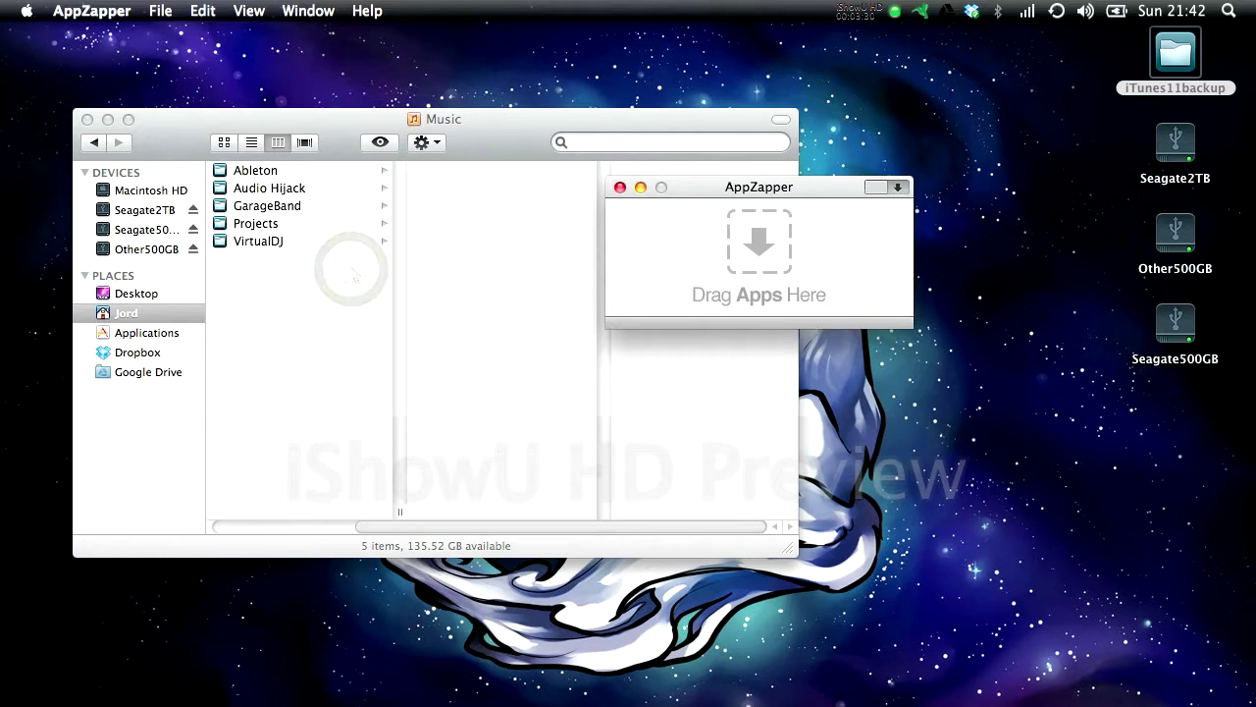
Step: Select iTunes in the Finder Applications folder
left_click(528, 135)
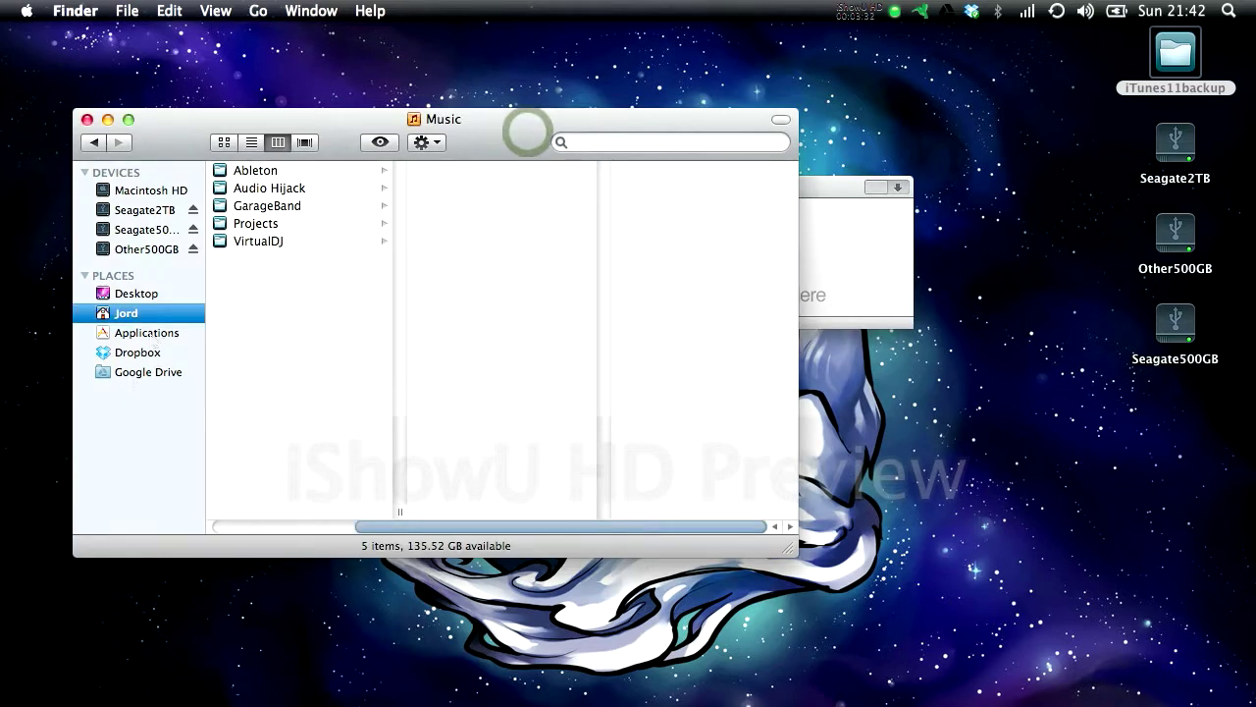
left_click(147, 332)
scroll(299, 343, "down", 4)
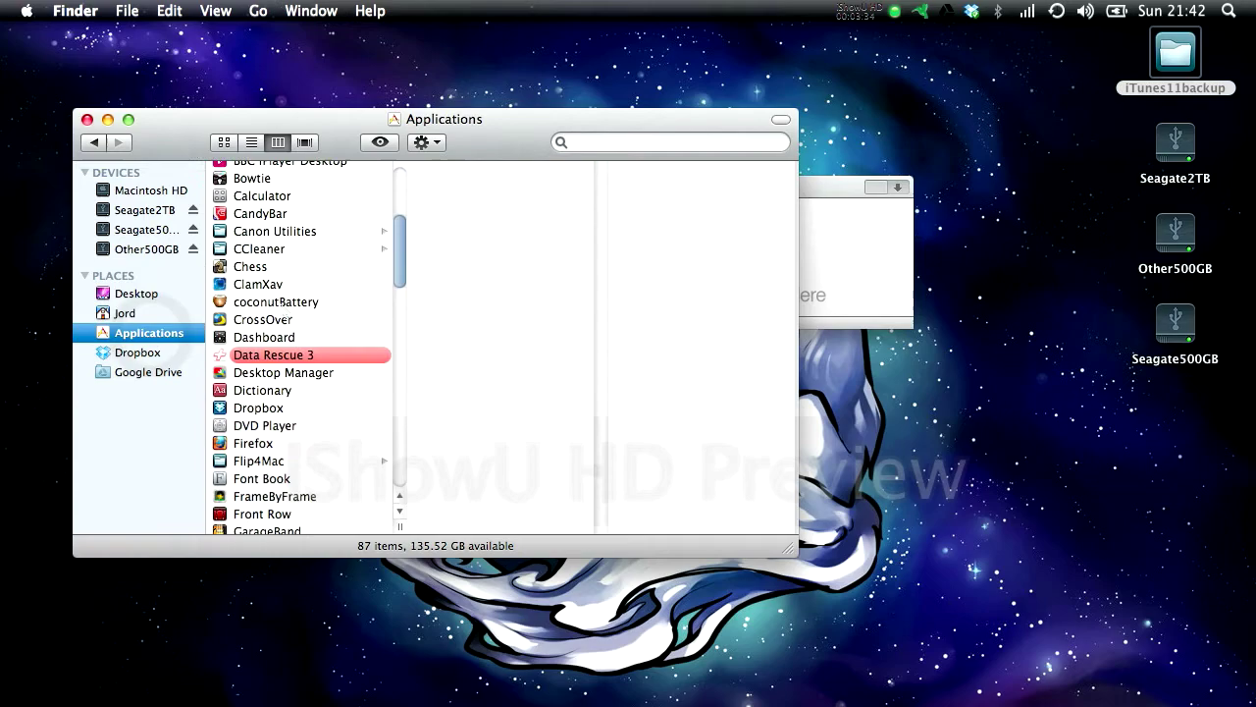
scroll(299, 344, "down", 10)
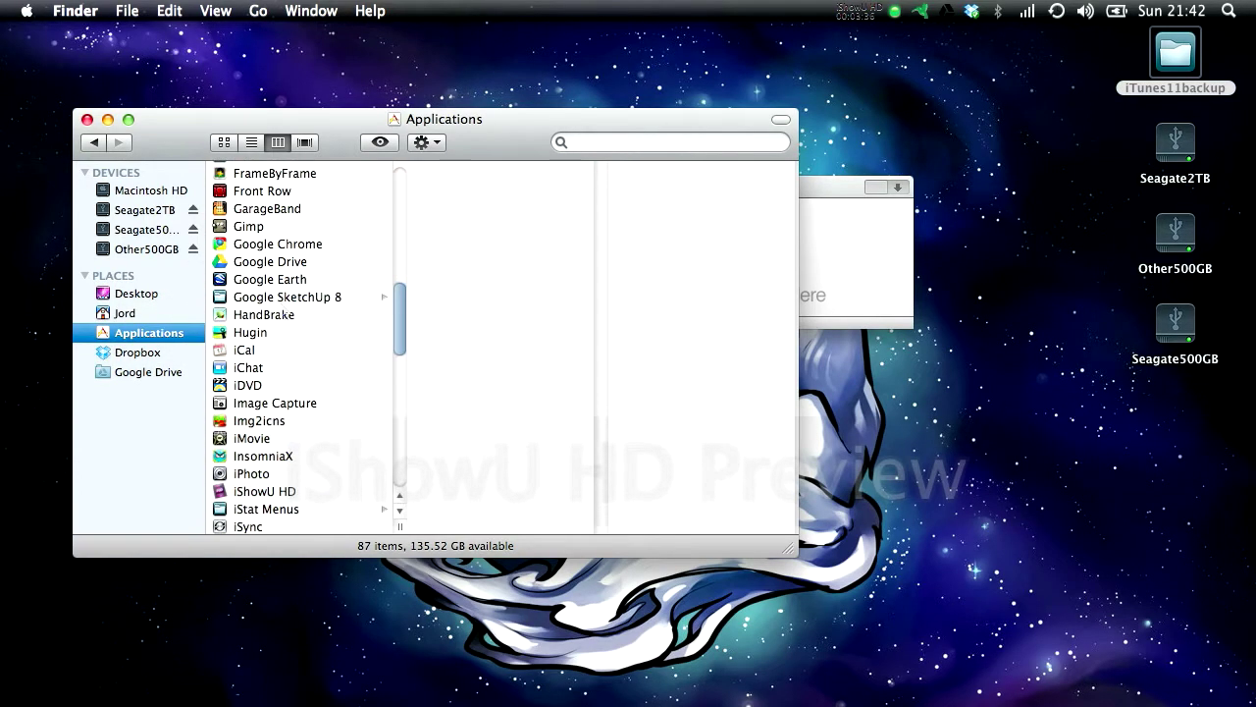
scroll(255, 471, "down", 2)
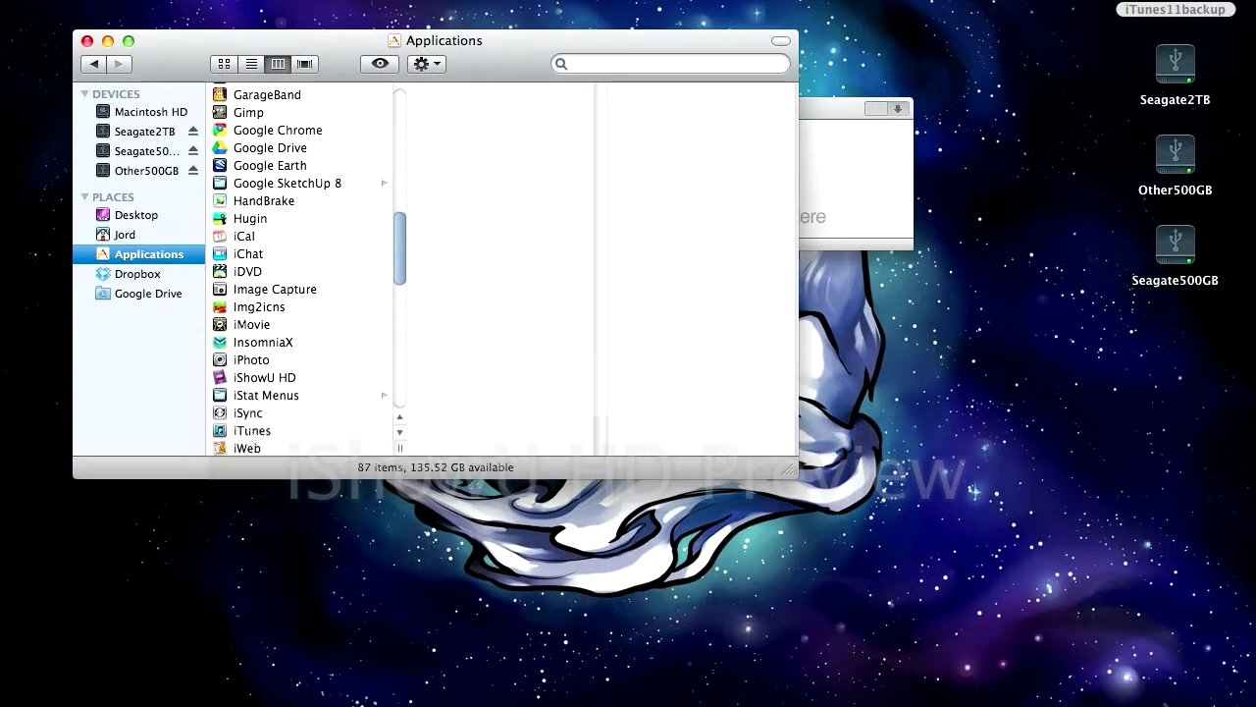
left_click(250, 511)
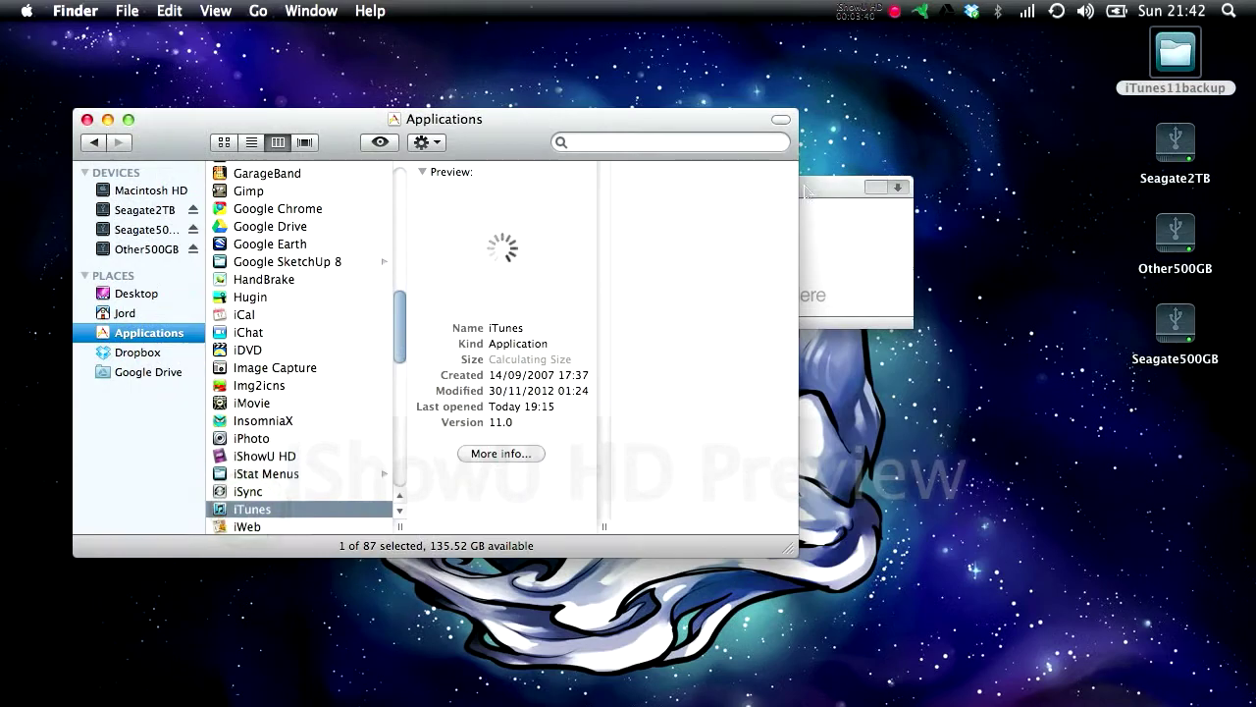
Step: Drop iTunes onto AppZapper and zap it with its 7 related files, 351 MB
left_click_drag(805, 108, 939, 219)
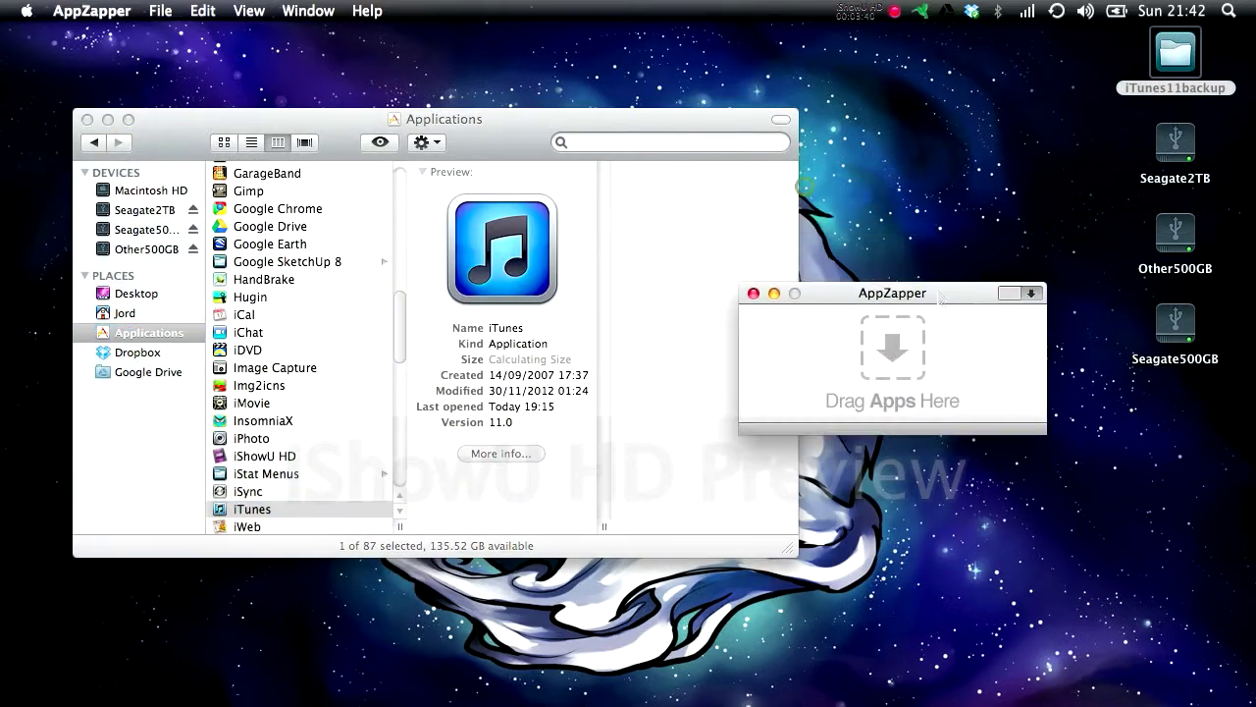
left_click_drag(940, 297, 937, 338)
left_click(252, 509)
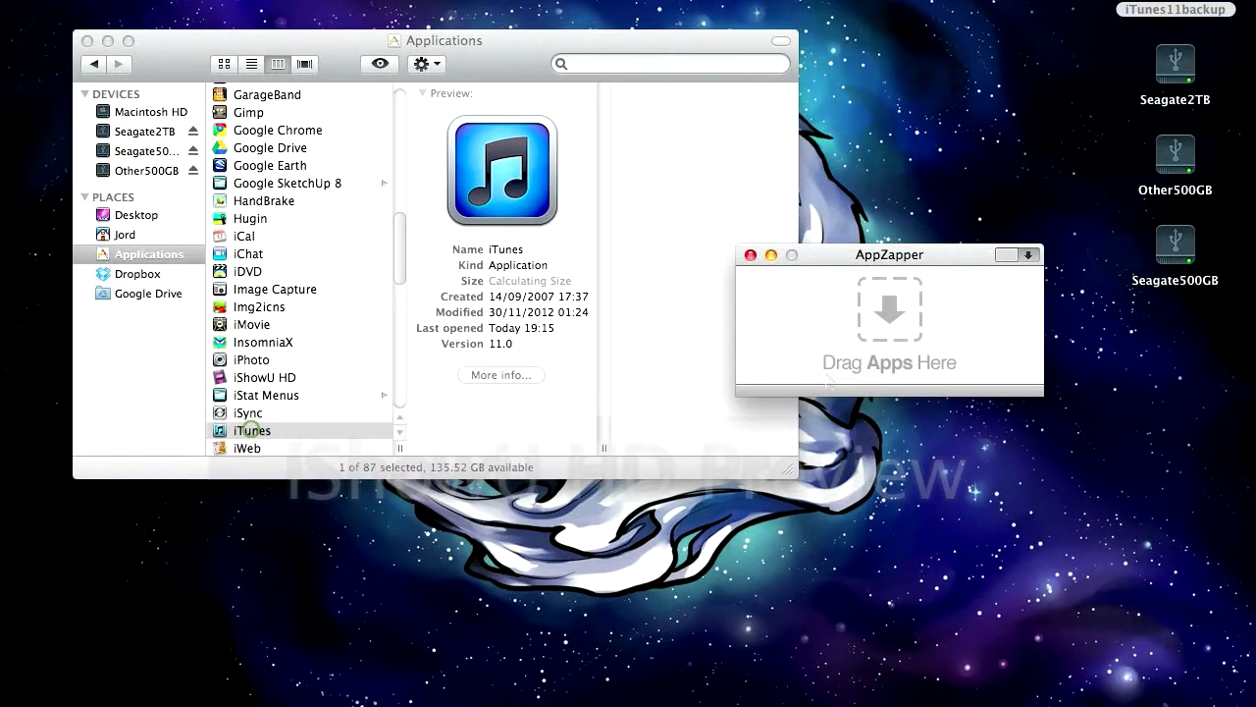
left_click_drag(252, 430, 818, 306)
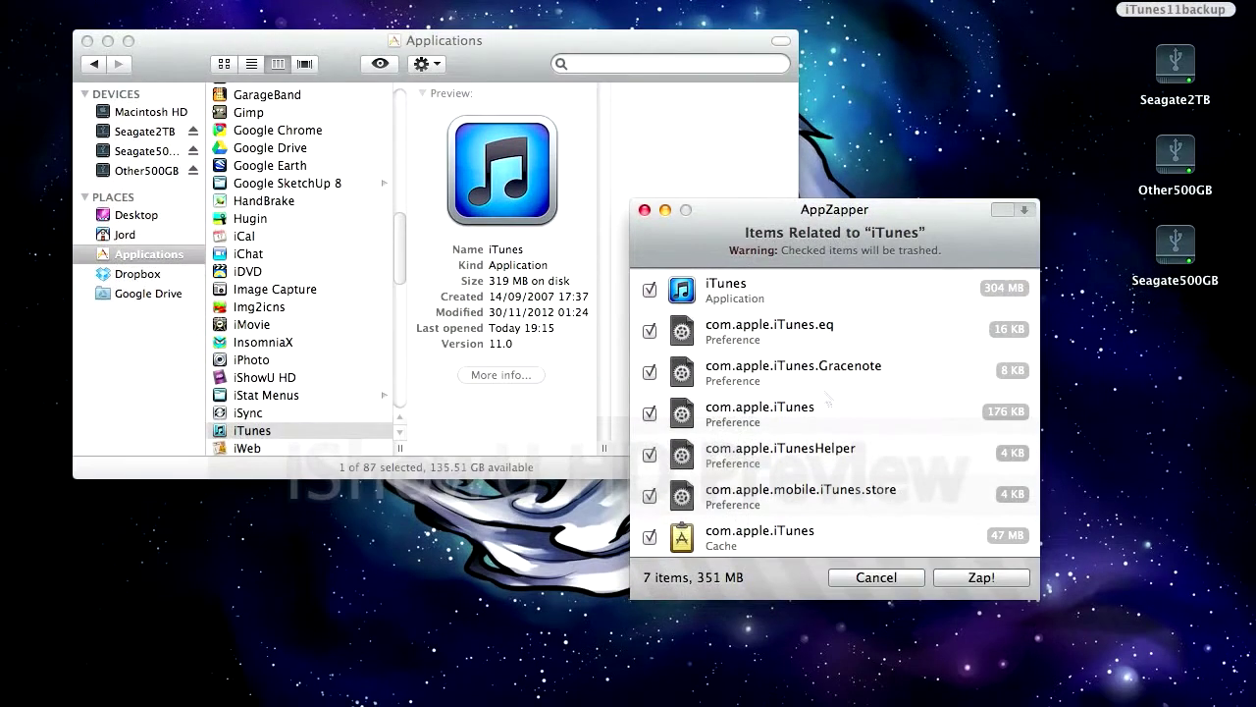
mouse_move(827, 396)
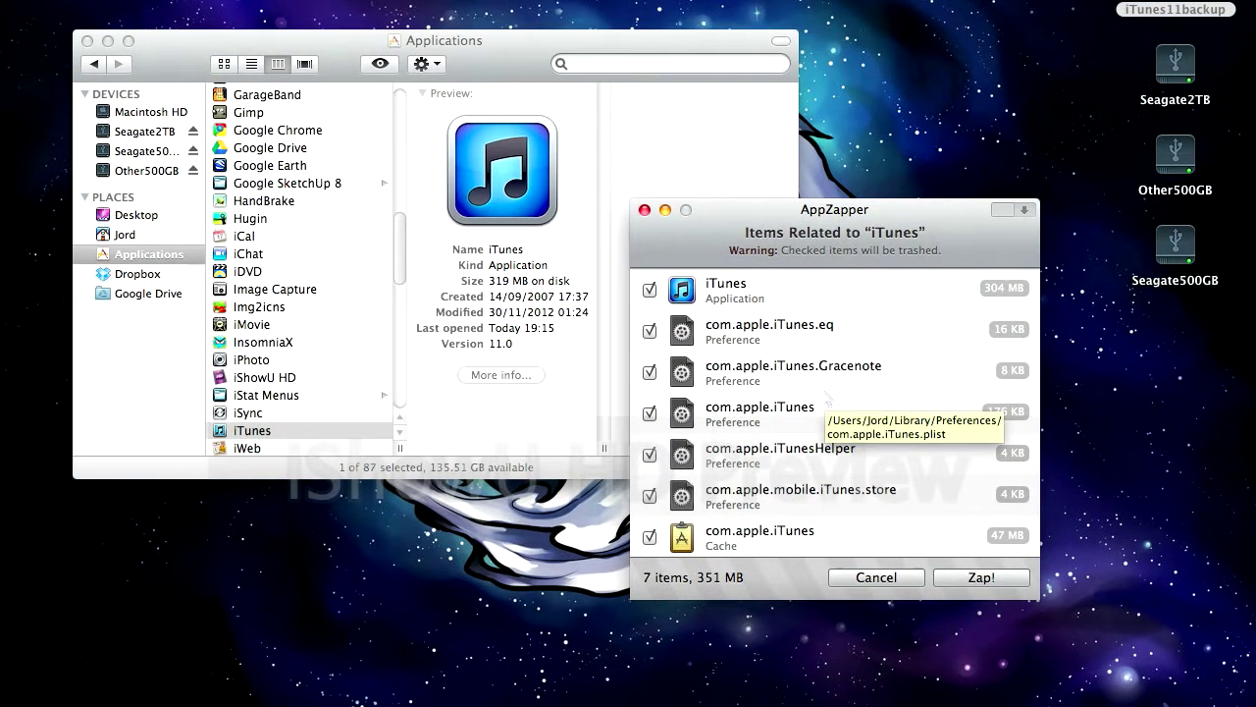
left_click(970, 586)
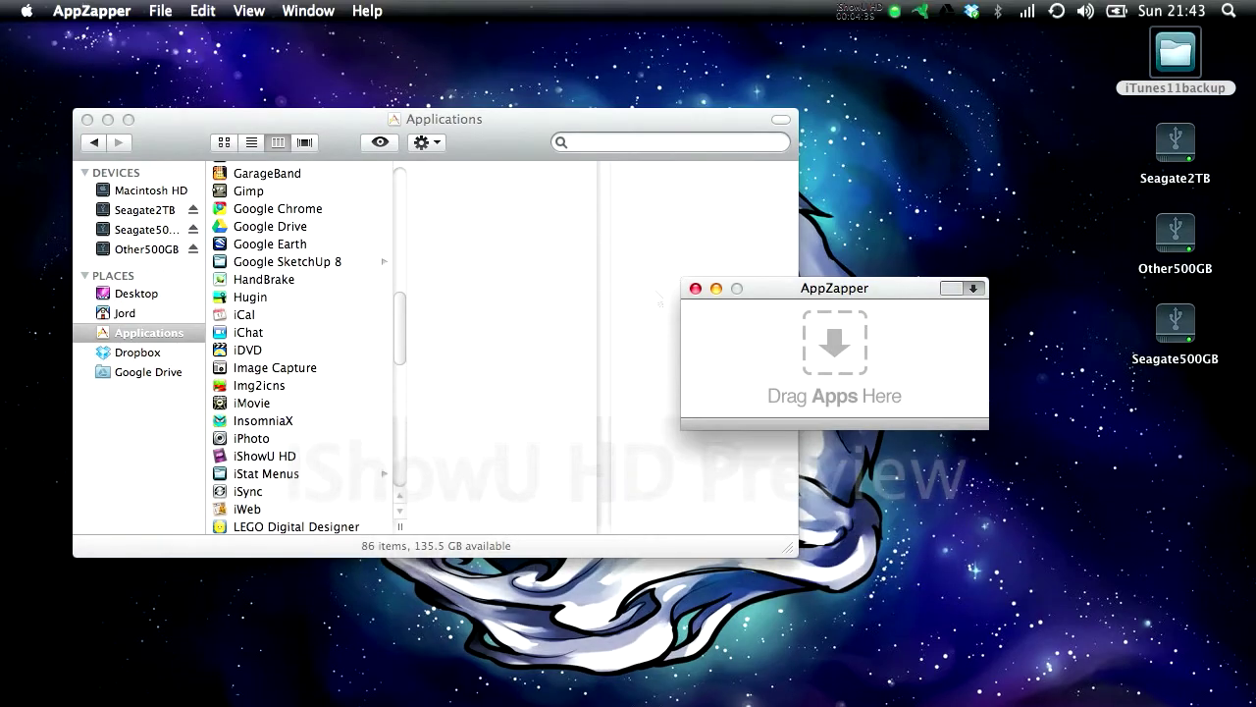
Step: Close AppZapper, launch Pacifist, choose Not Yet on registration and dismiss Quick Start
left_click(696, 289)
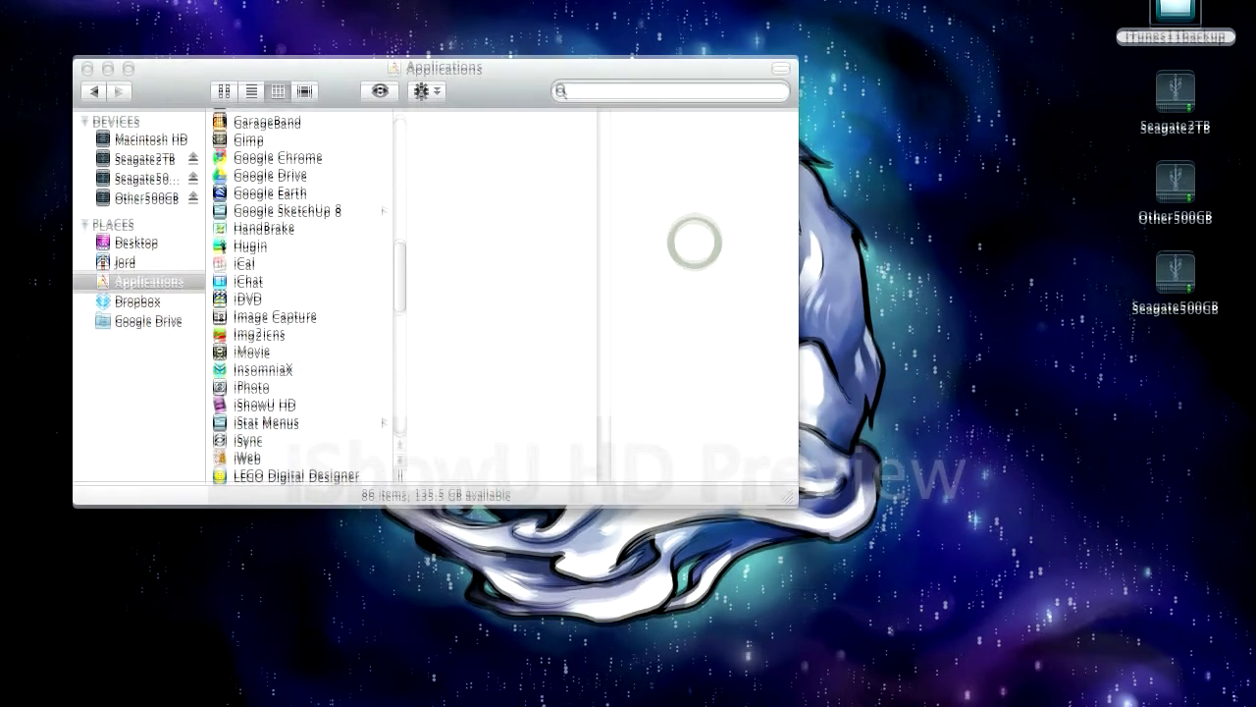
scroll(295, 344, "down", 15)
scroll(307, 353, "down", 2)
scroll(307, 354, "up", 6)
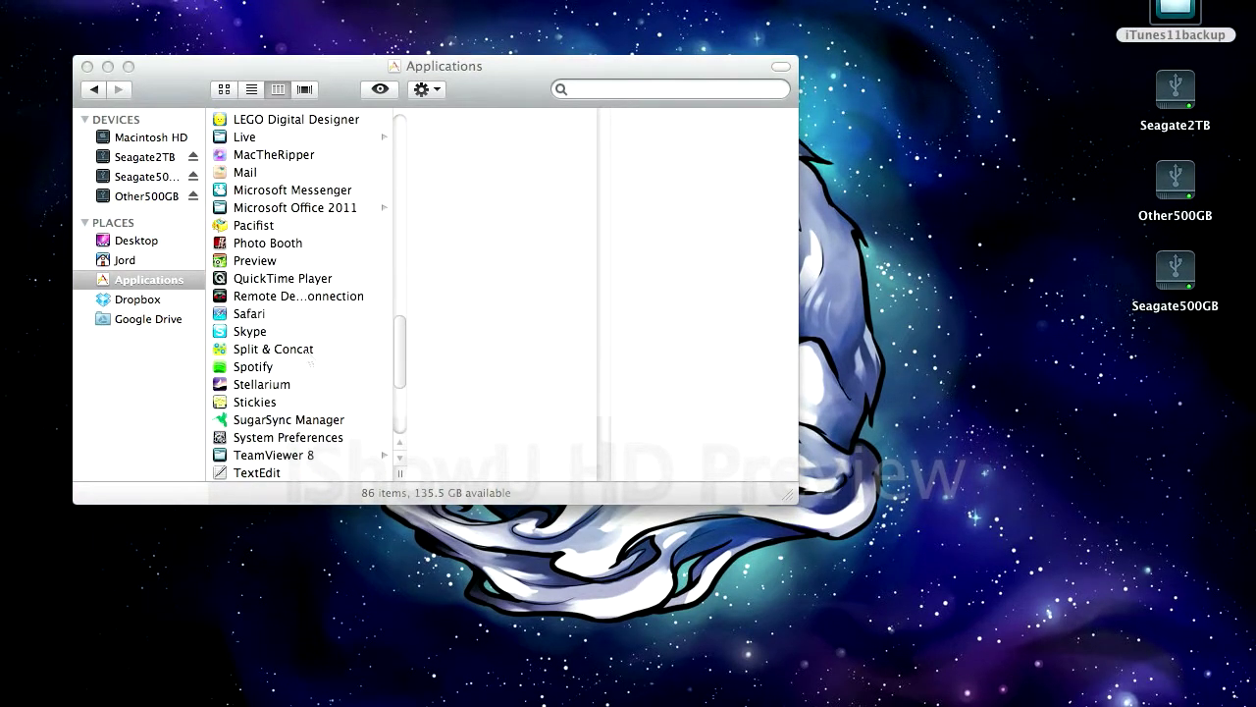
double_click(250, 226)
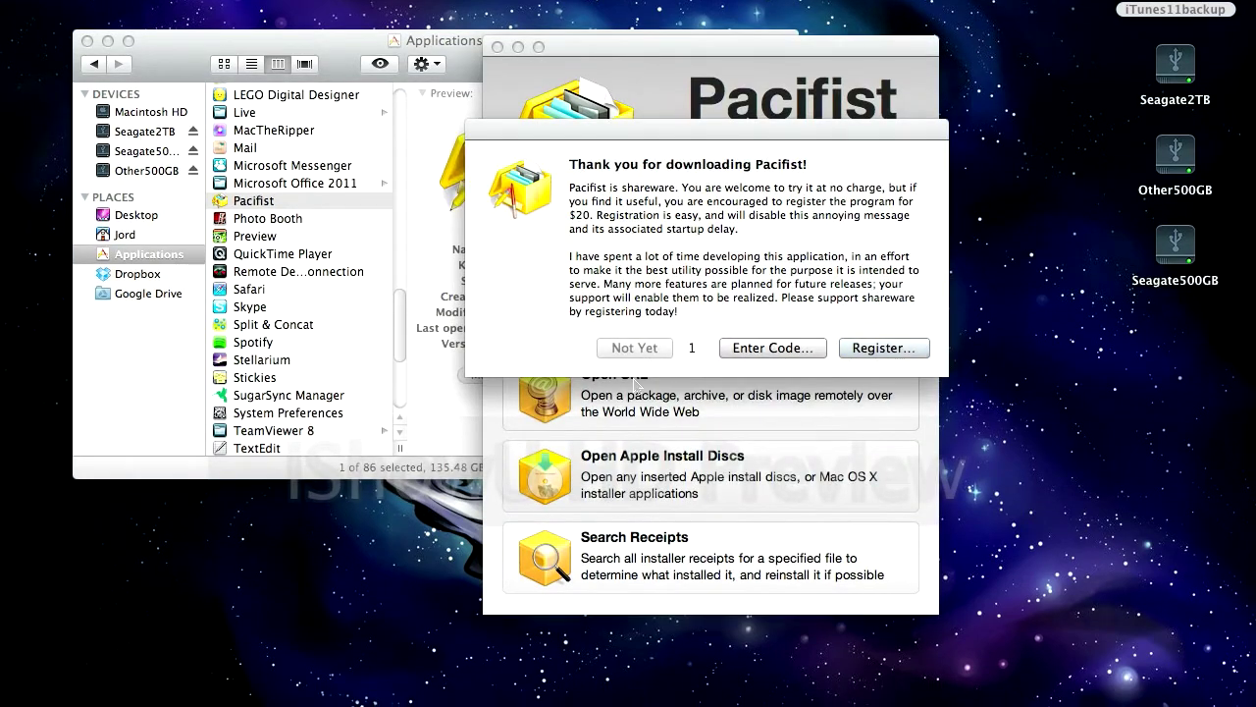
left_click(623, 350)
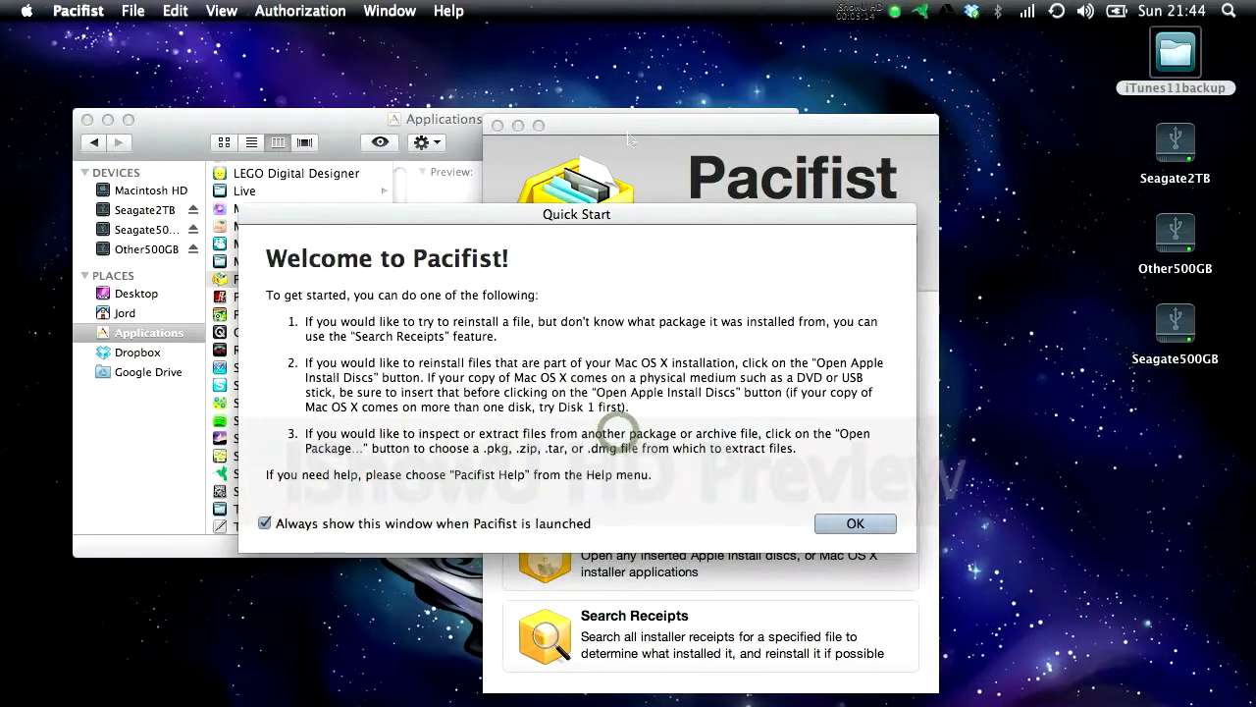
left_click(855, 523)
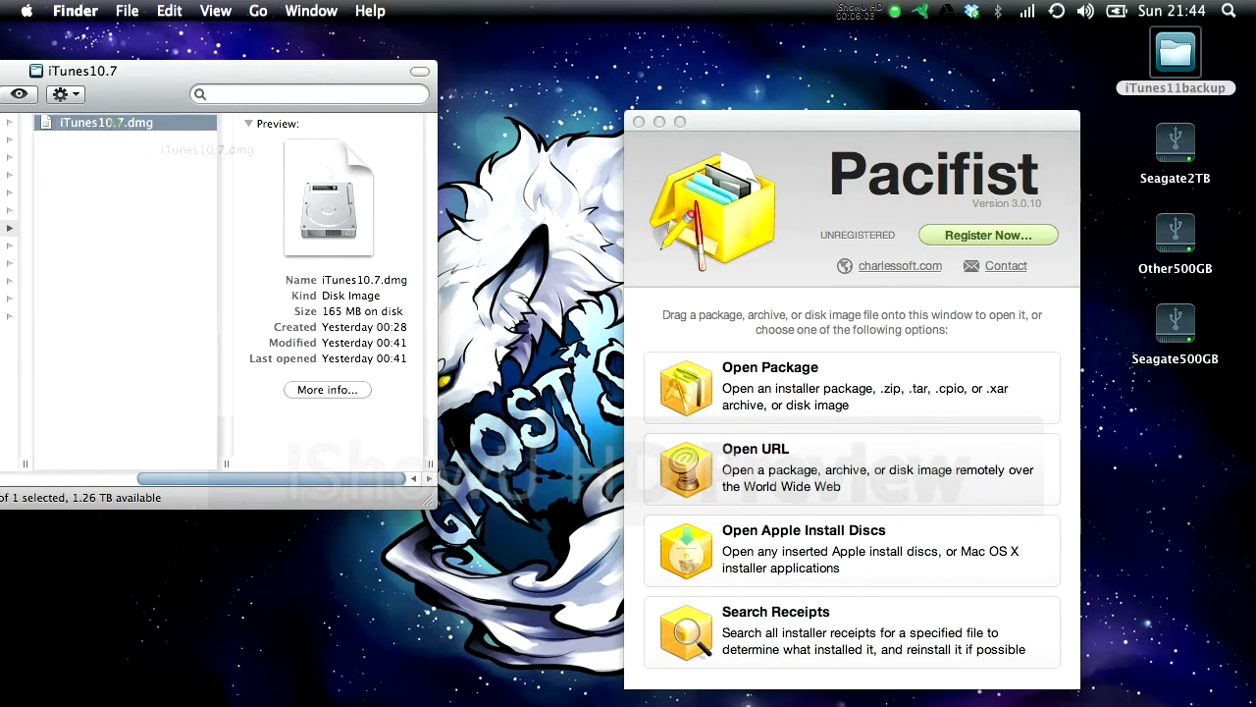
Step: Drop iTunes10.7.dmg from Finder onto Pacifist to list its package contents
left_click_drag(118, 127, 756, 356)
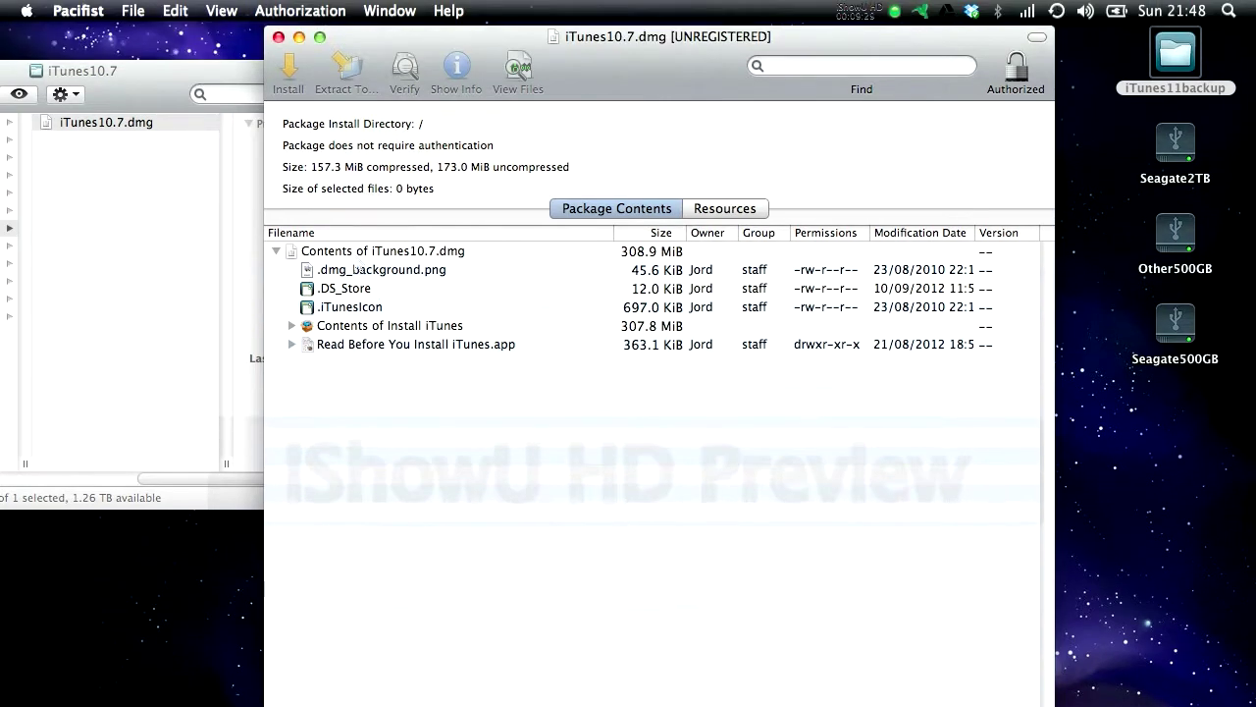
Step: Install the whole Contents of iTunes10.7.dmg using administrator privileges
left_click(353, 251)
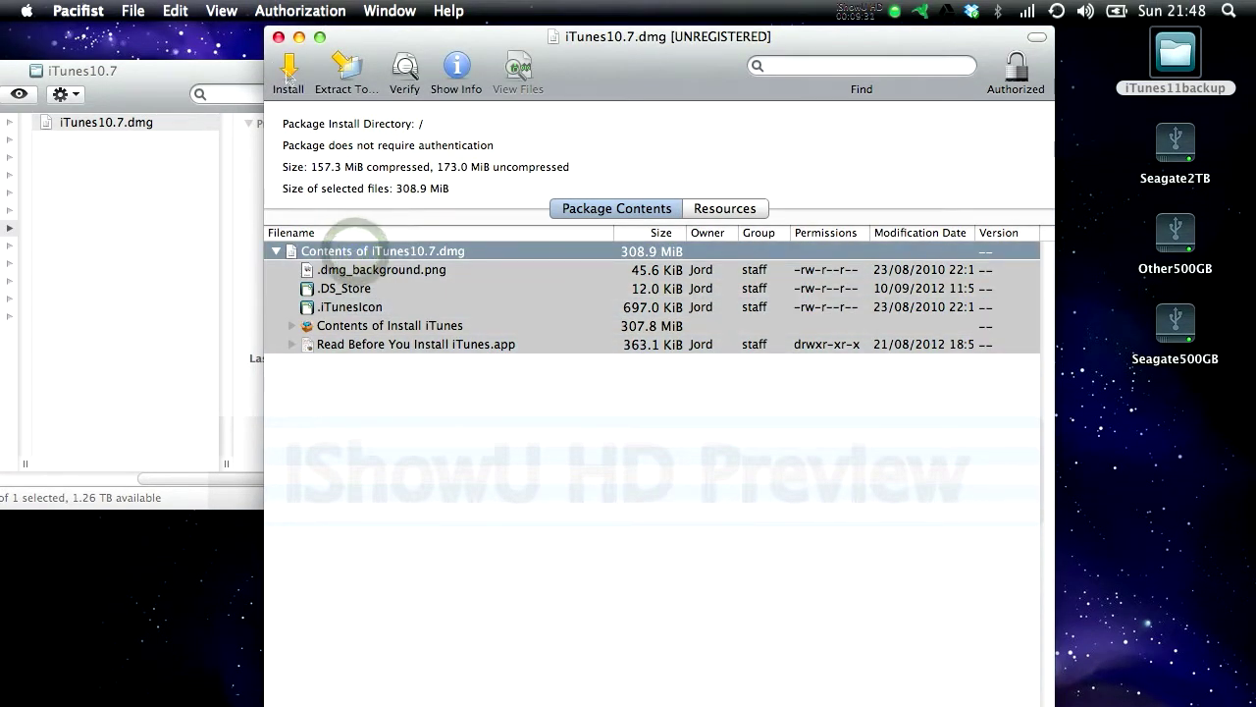
left_click(291, 72)
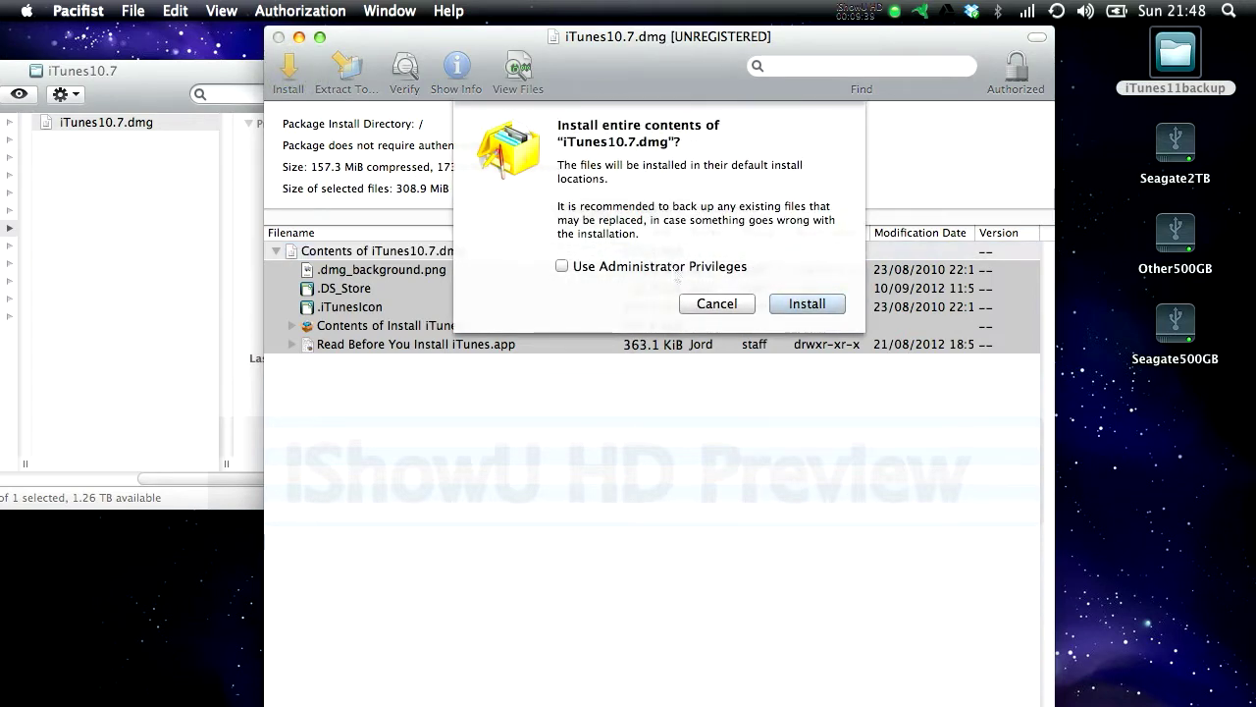
left_click(674, 268)
left_click(805, 305)
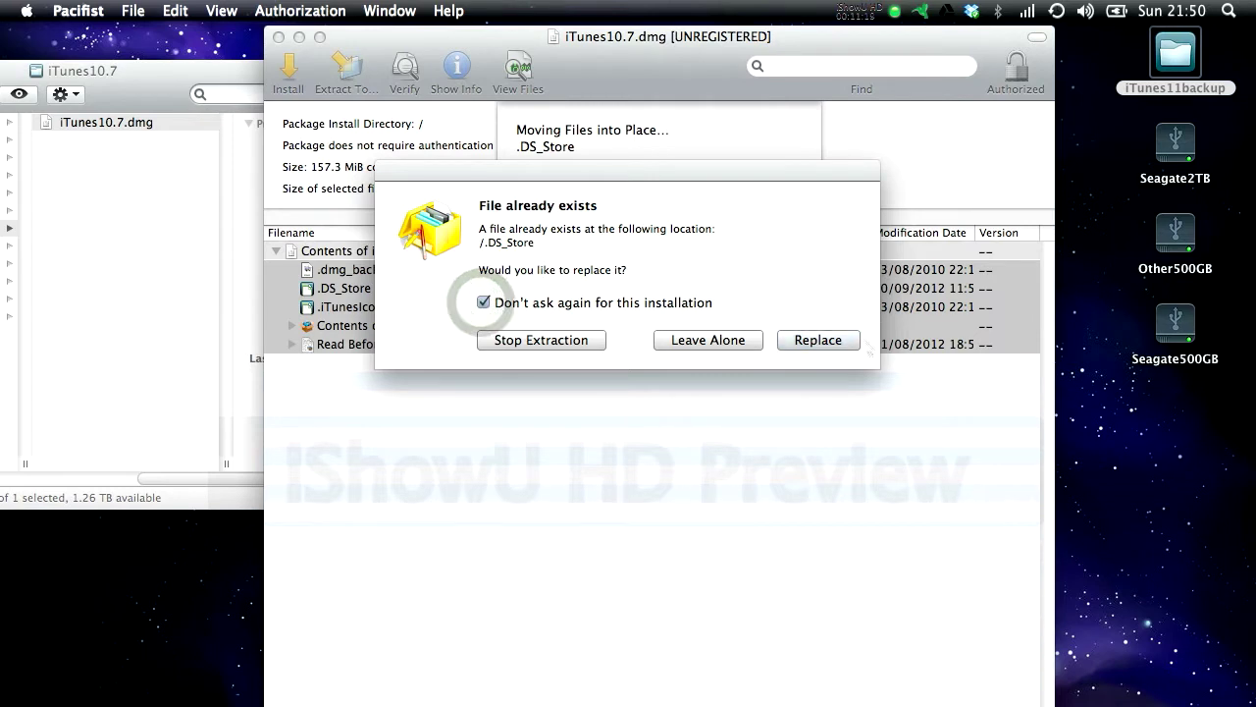
Step: Replace the existing .DS_Store, AppleMobileDeviceHelper and AppleMobileSync, with 'Don't ask again' ticked
left_click(844, 344)
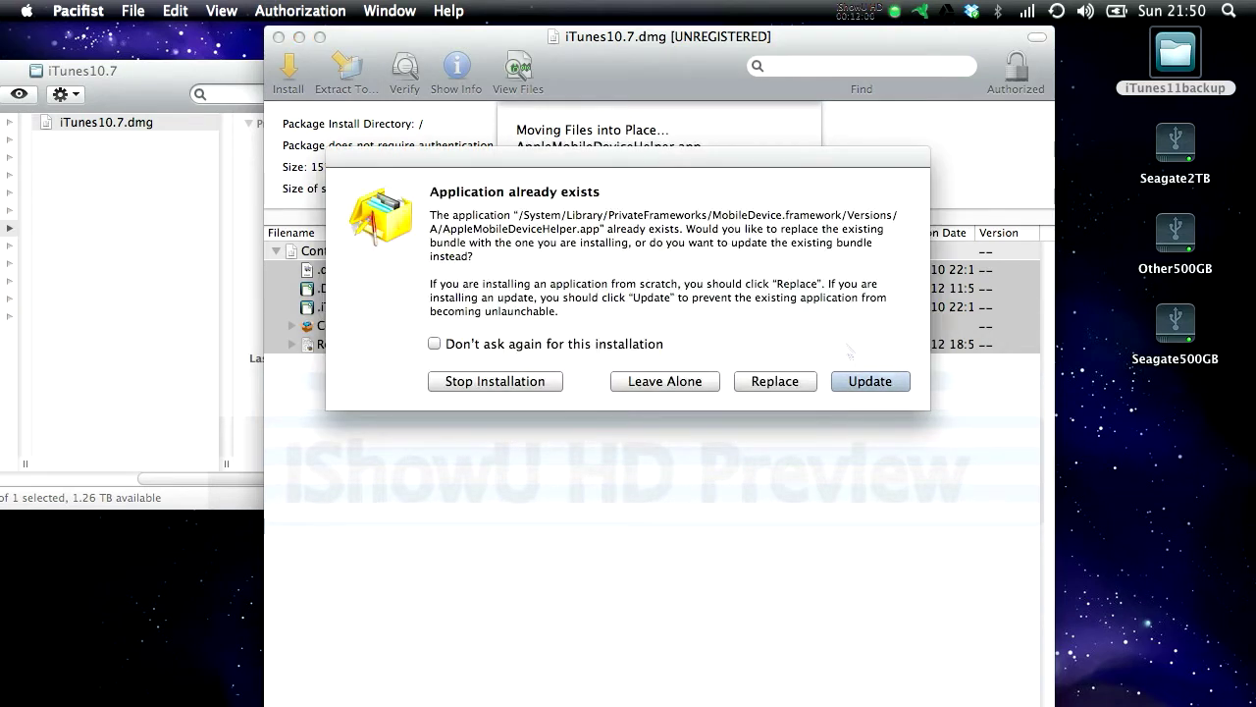
left_click(789, 379)
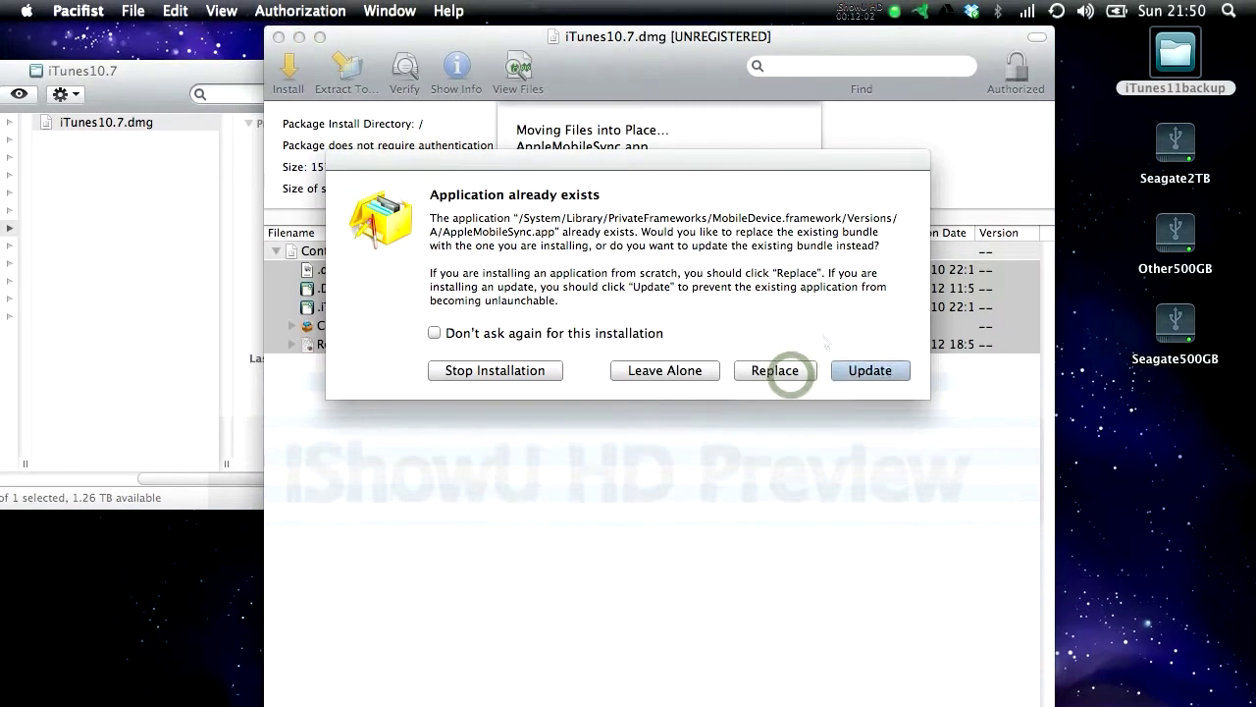
left_click(601, 334)
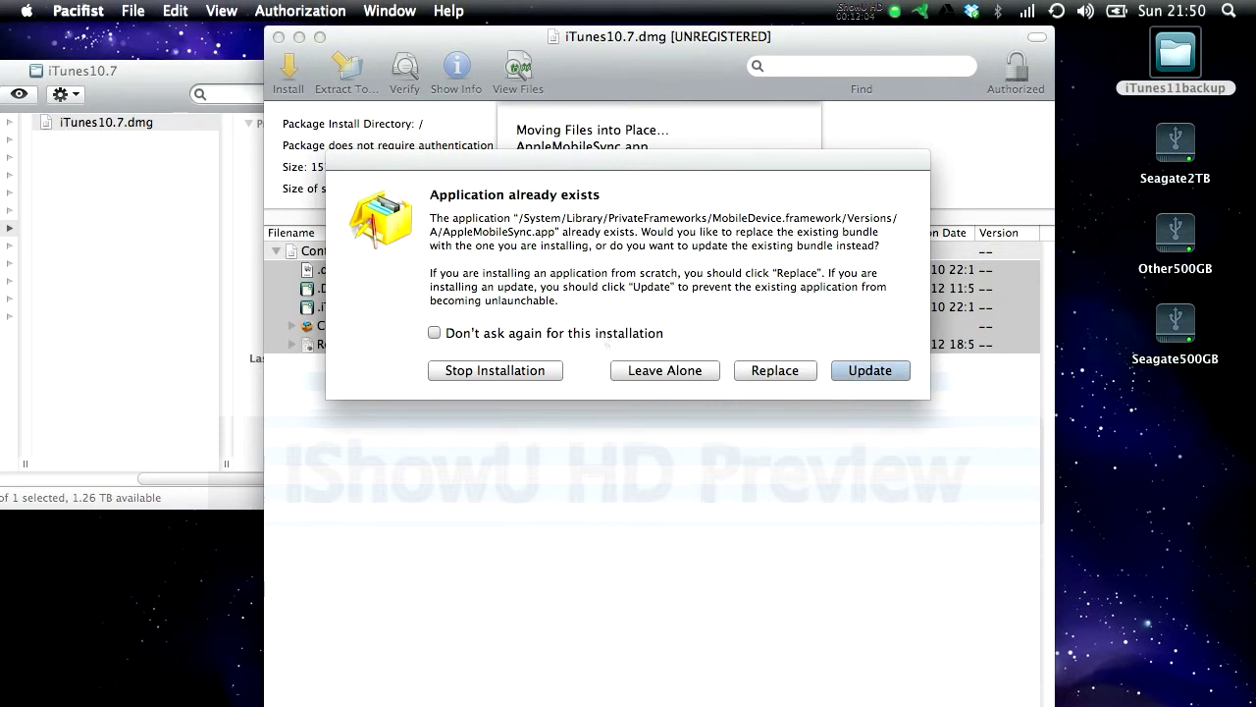
left_click(798, 372)
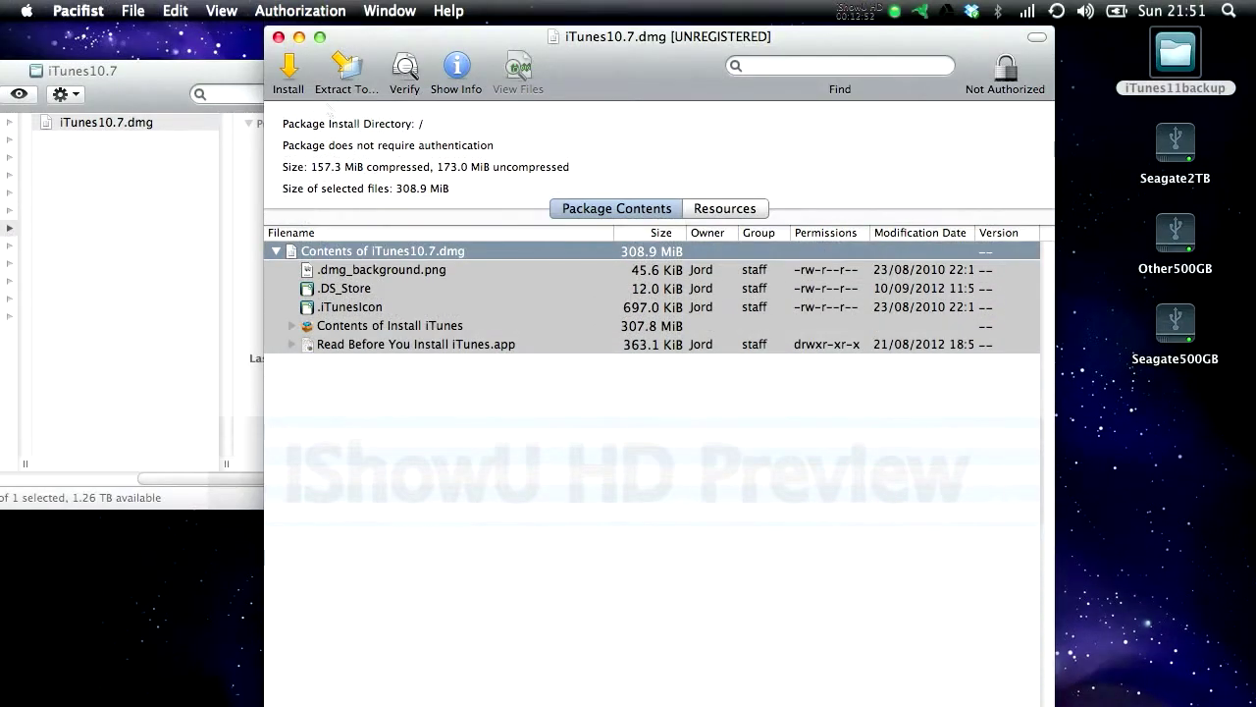
Step: Quit Pacifist and open the home Music folder in Finder
left_click(88, 8)
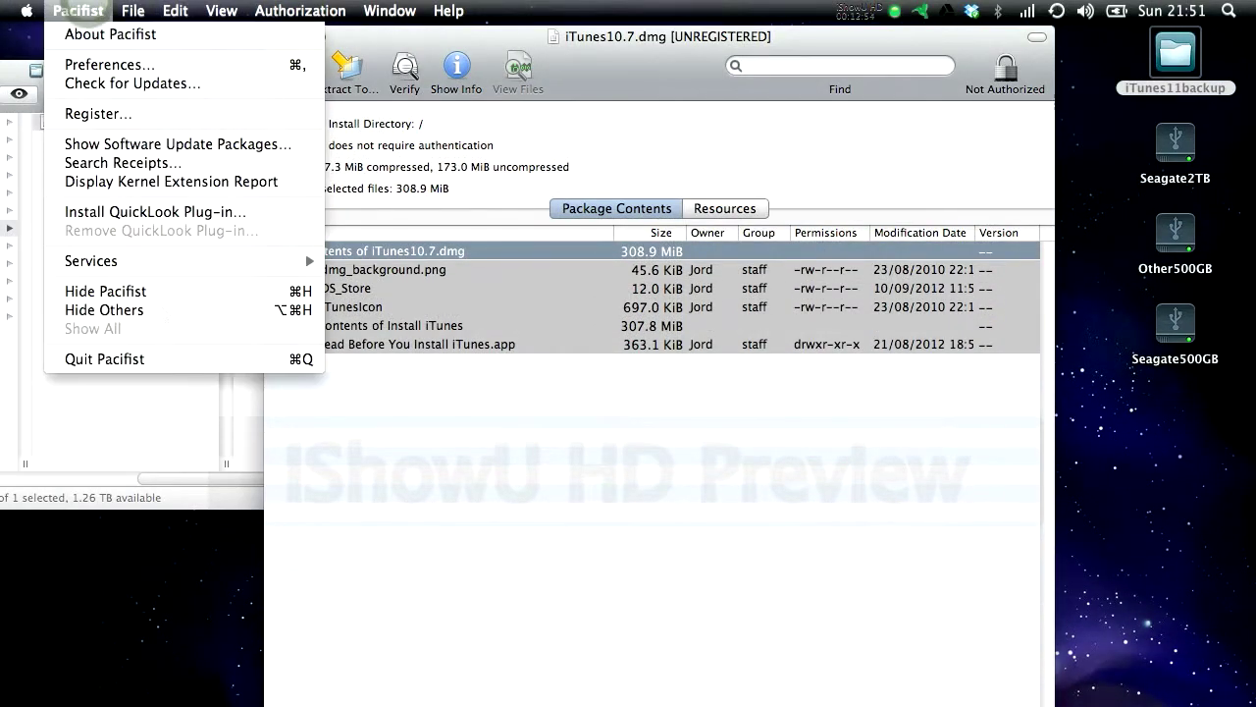
left_click(104, 359)
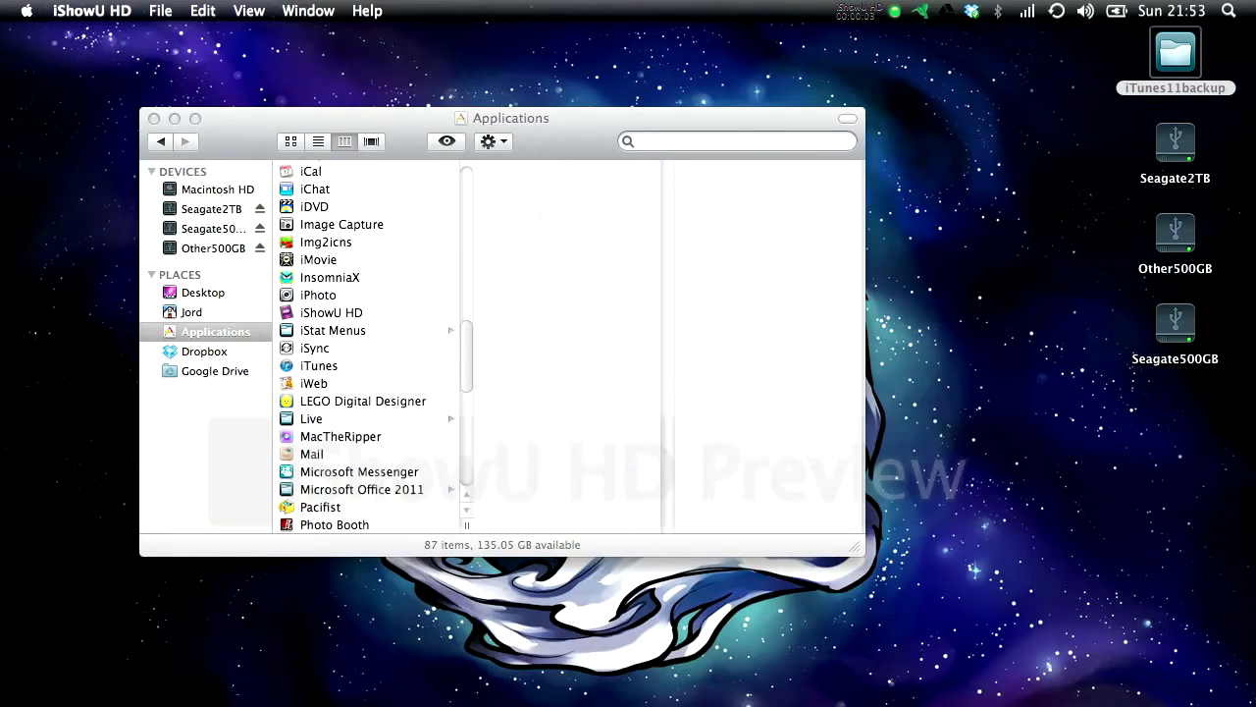
left_click_drag(556, 138, 594, 175)
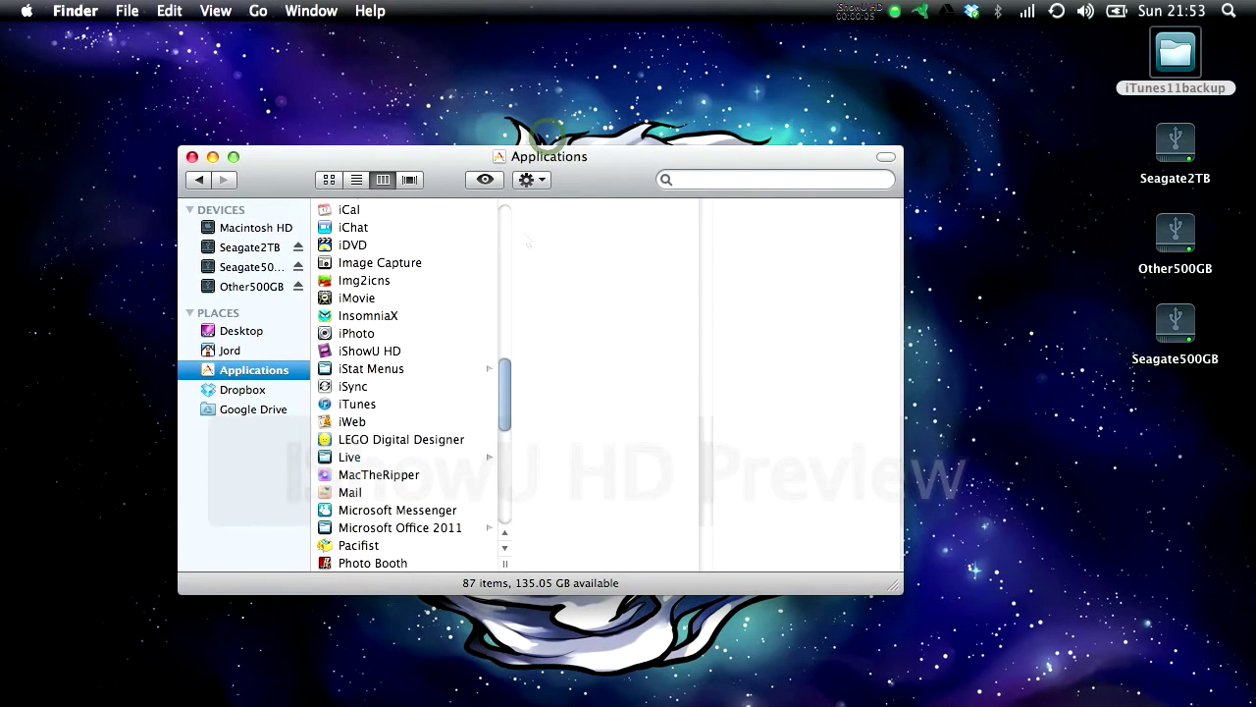
left_click(279, 353)
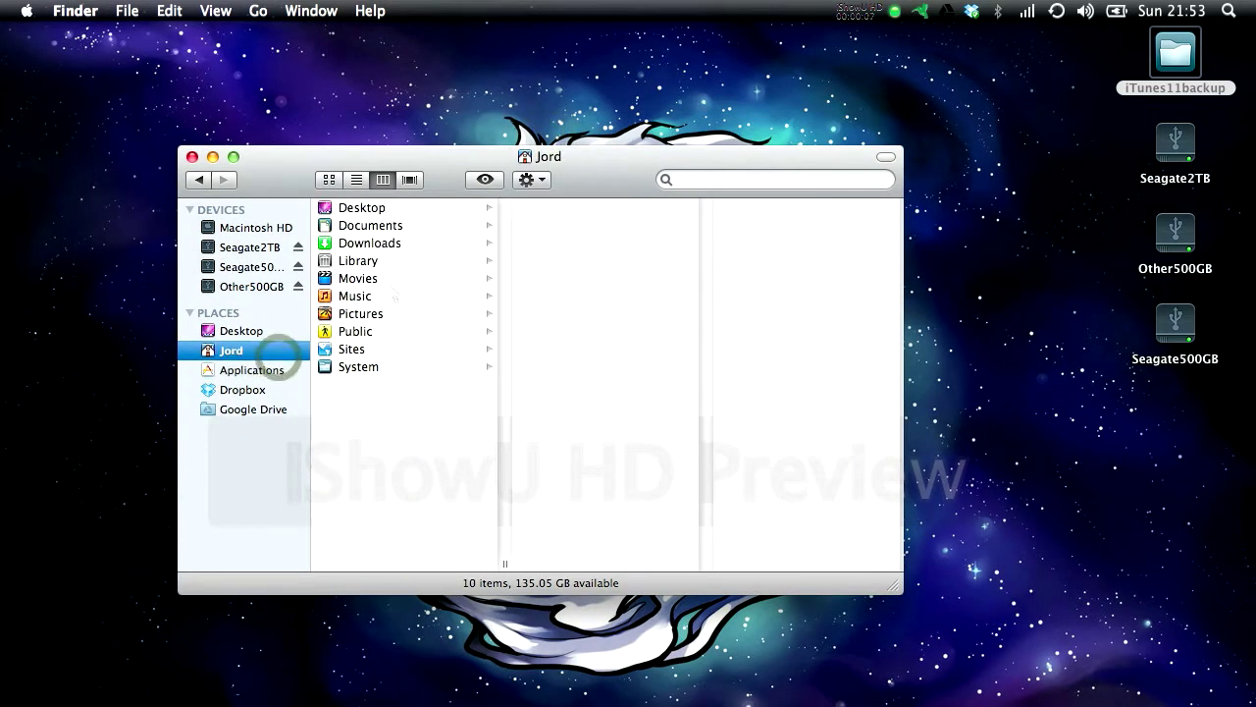
left_click(379, 295)
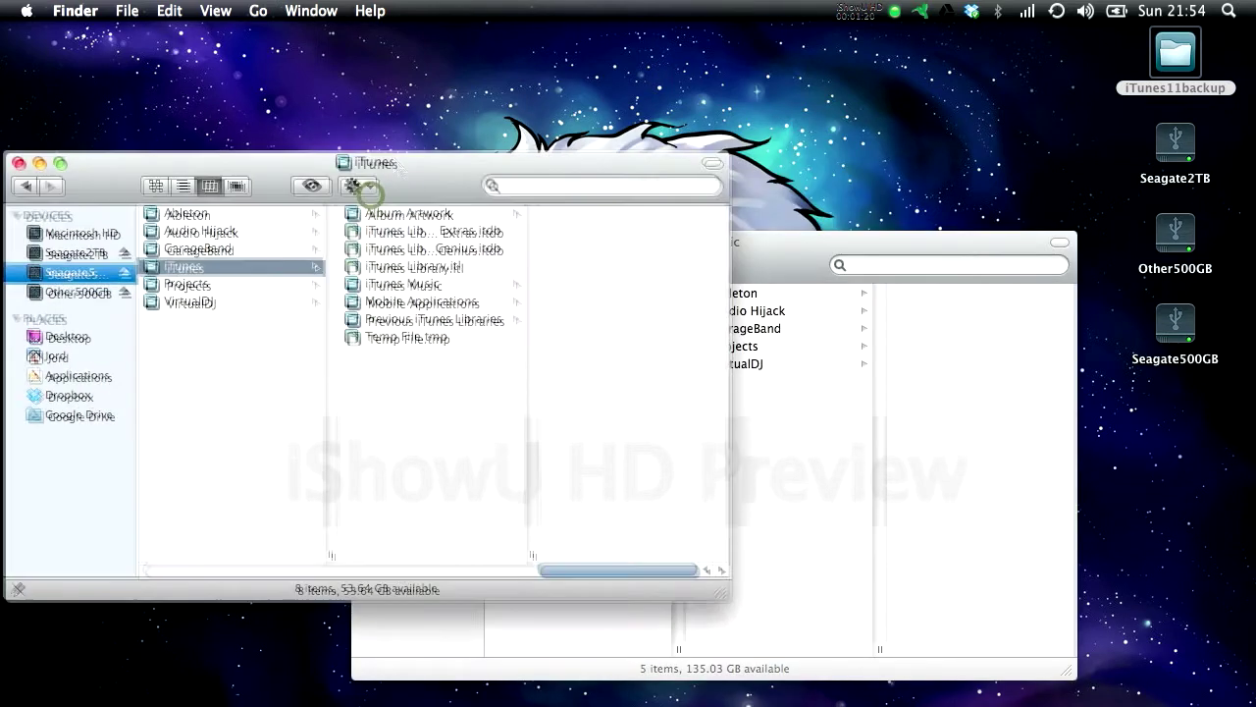
Step: Copy the backed-up iTunes folder from the backup drive into Music
left_click_drag(407, 159, 344, 120)
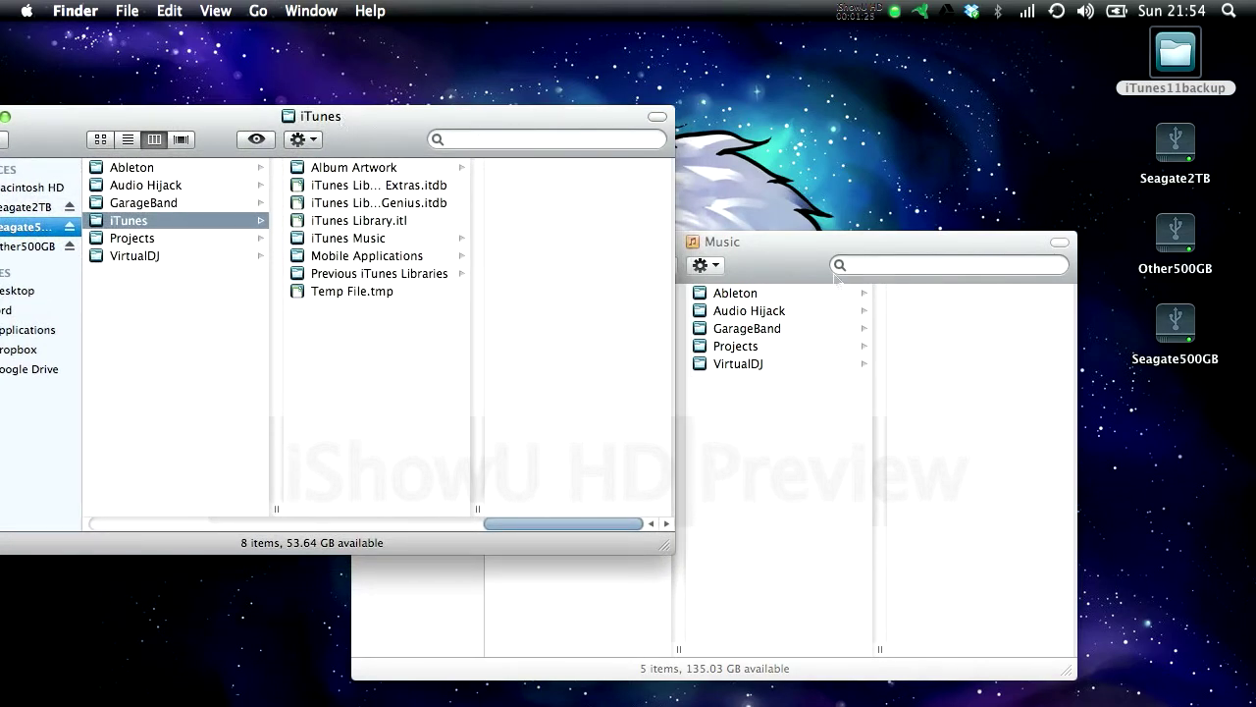
left_click_drag(835, 276, 924, 346)
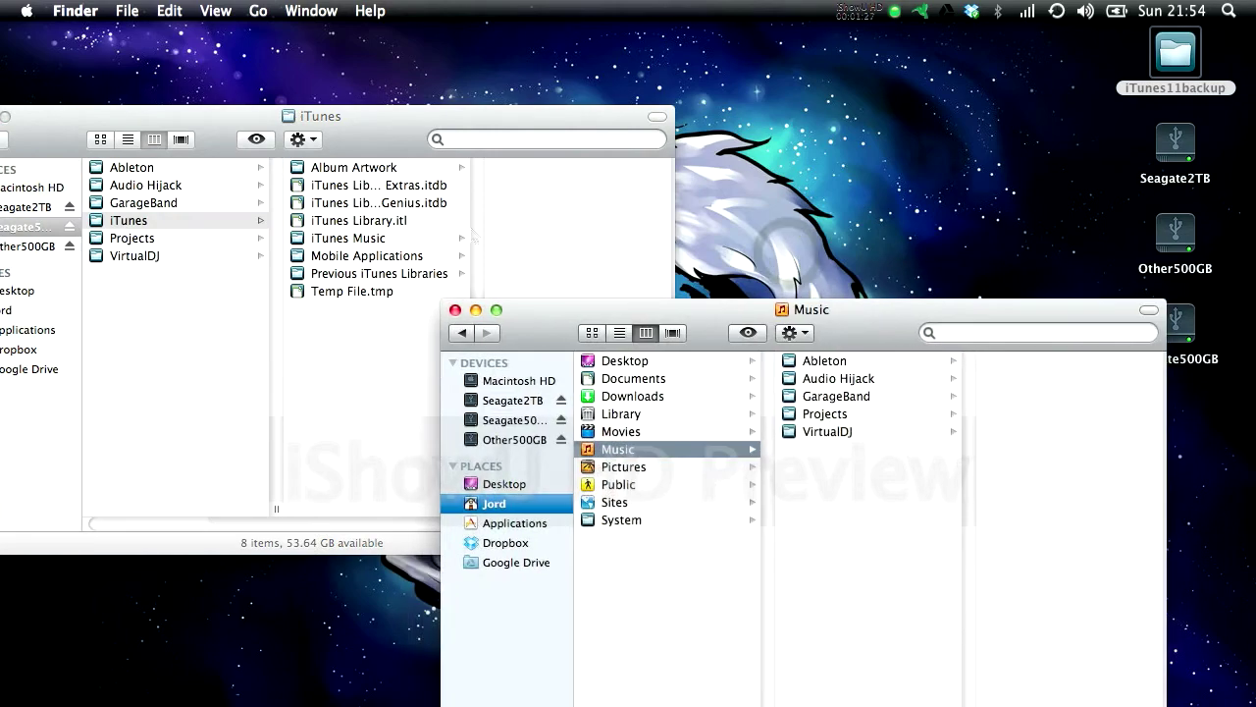
left_click(128, 221)
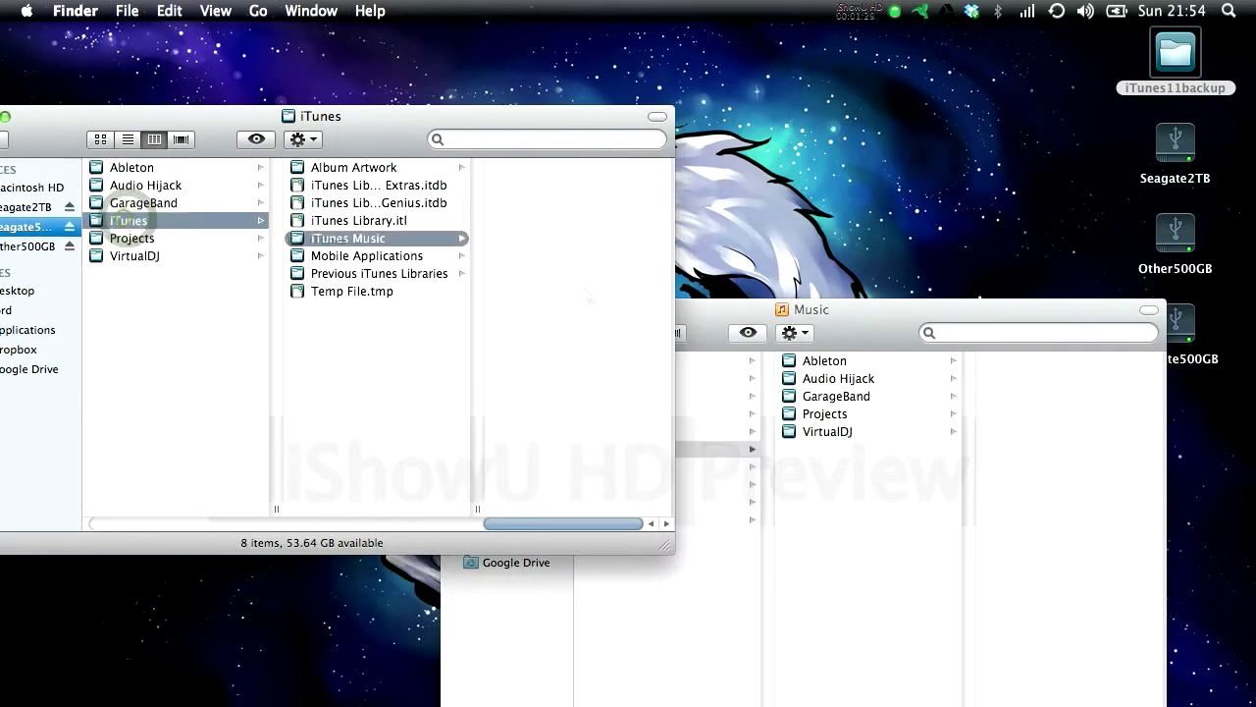
left_click_drag(128, 220, 869, 501)
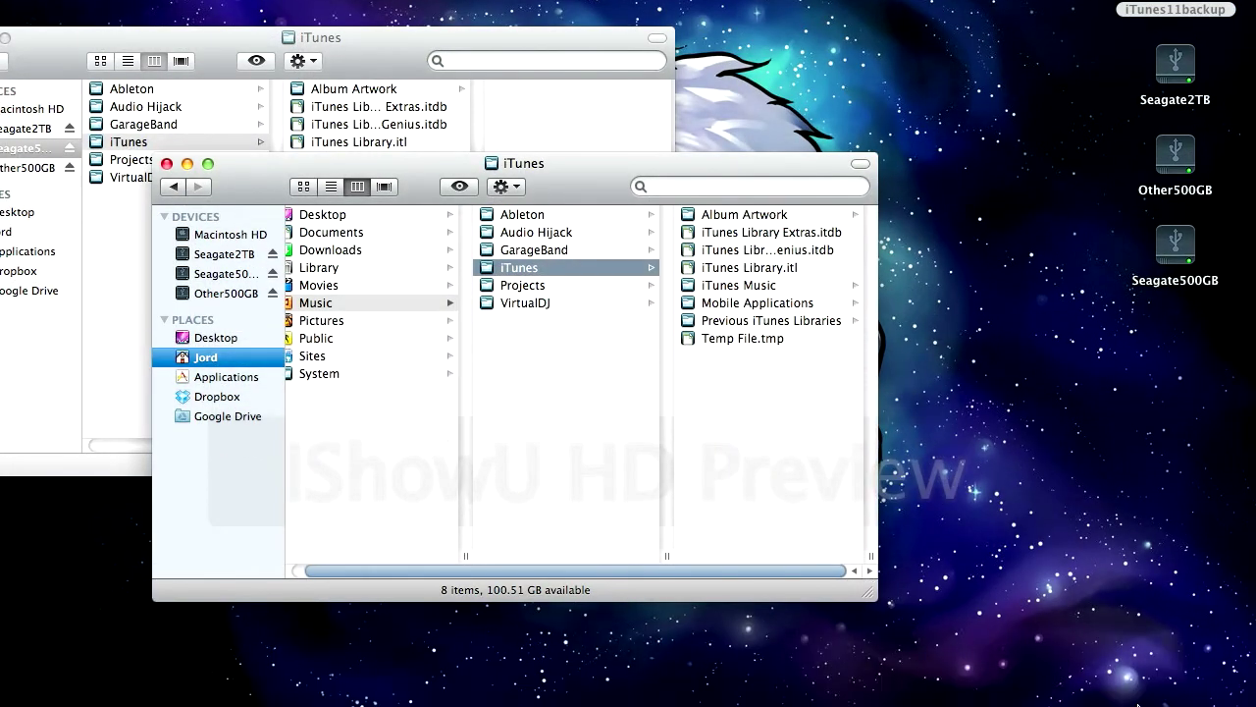
Step: Launch iTunes, agree to the licence, enlarge the window and browse the 580 artists
left_click(851, 660)
left_click(857, 412)
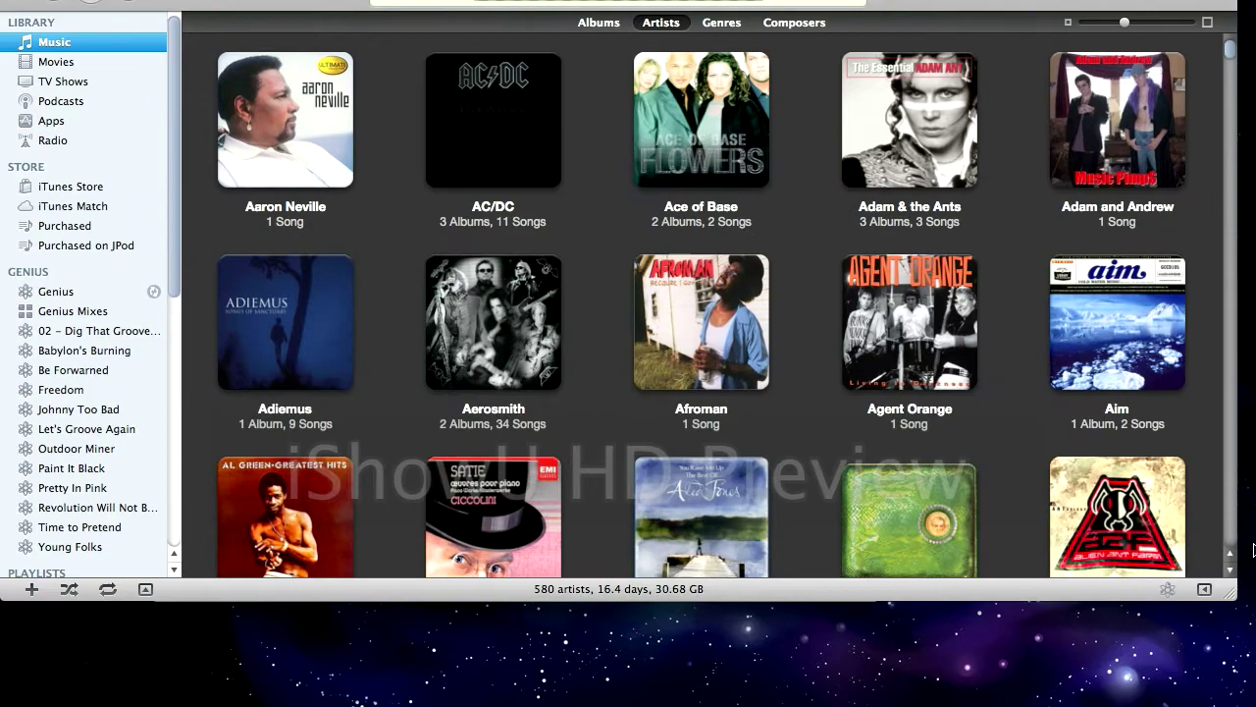
left_click_drag(1229, 600, 1255, 622)
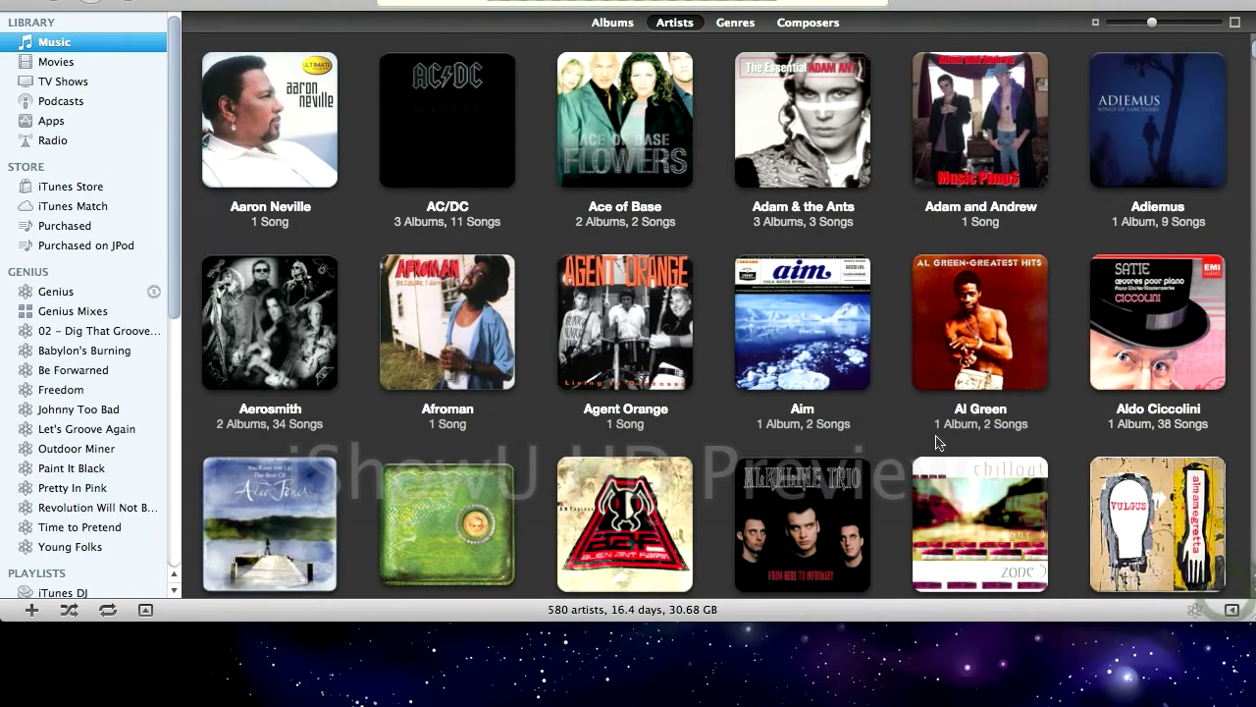
scroll(935, 443, "down", 15)
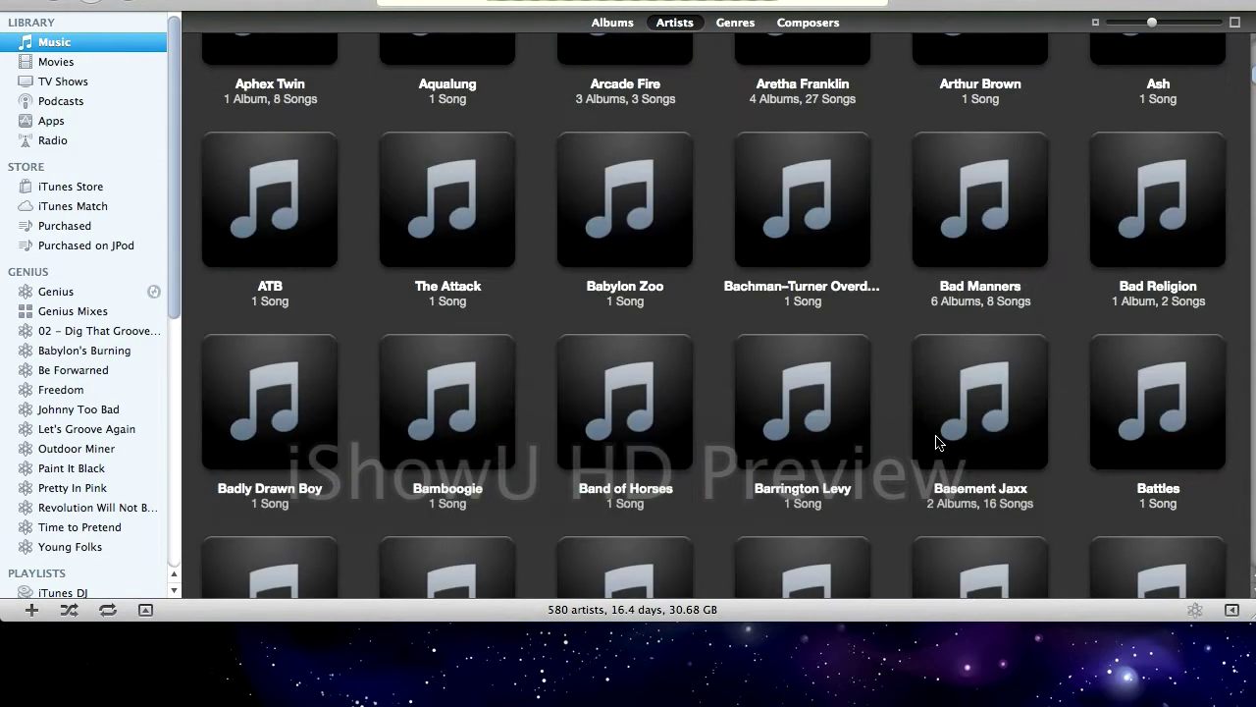
scroll(751, 394, "up", 5)
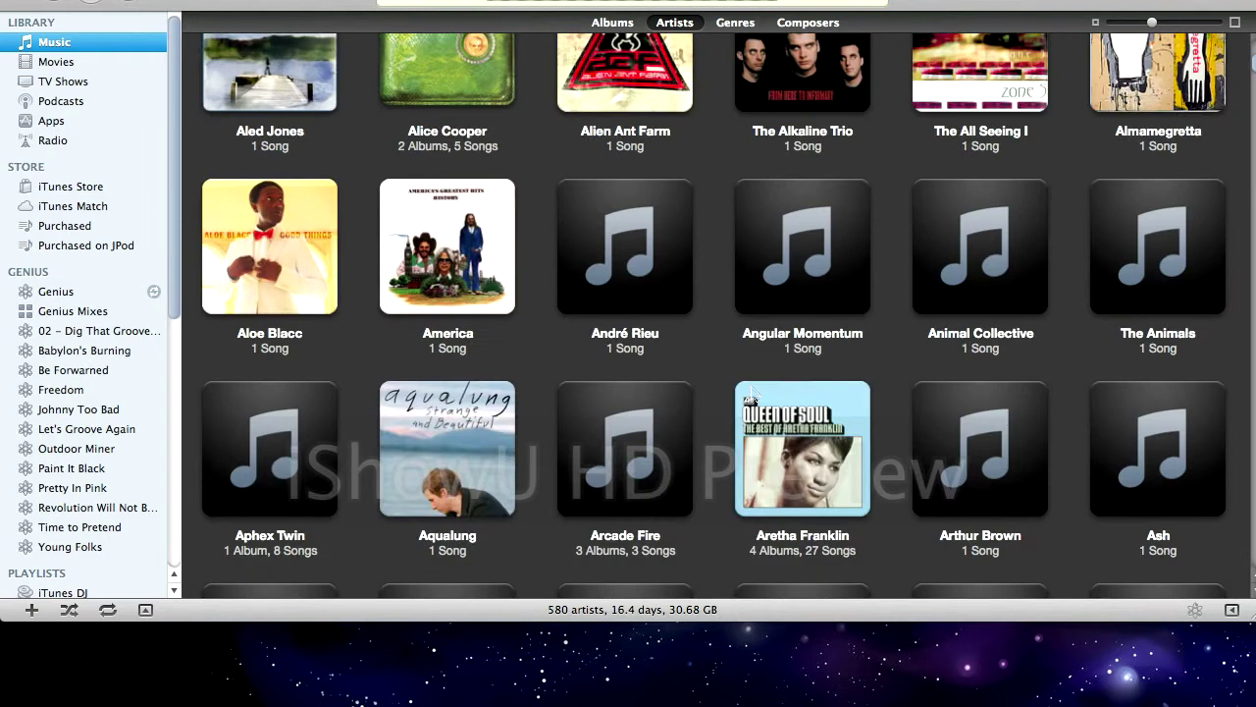
scroll(752, 394, "up", 5)
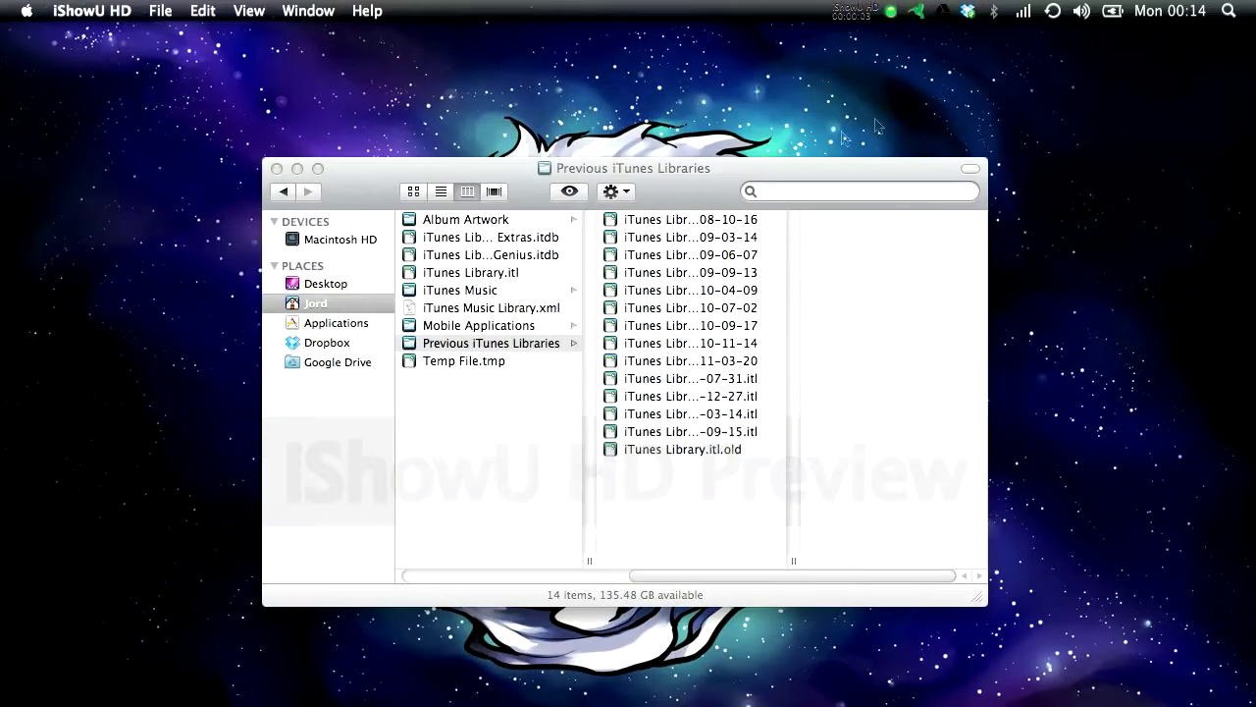
Step: Go to Music > iTunes > Previous iTunes Libraries and preview iTunes Library 2012-09-15.itl
left_click_drag(698, 177, 700, 183)
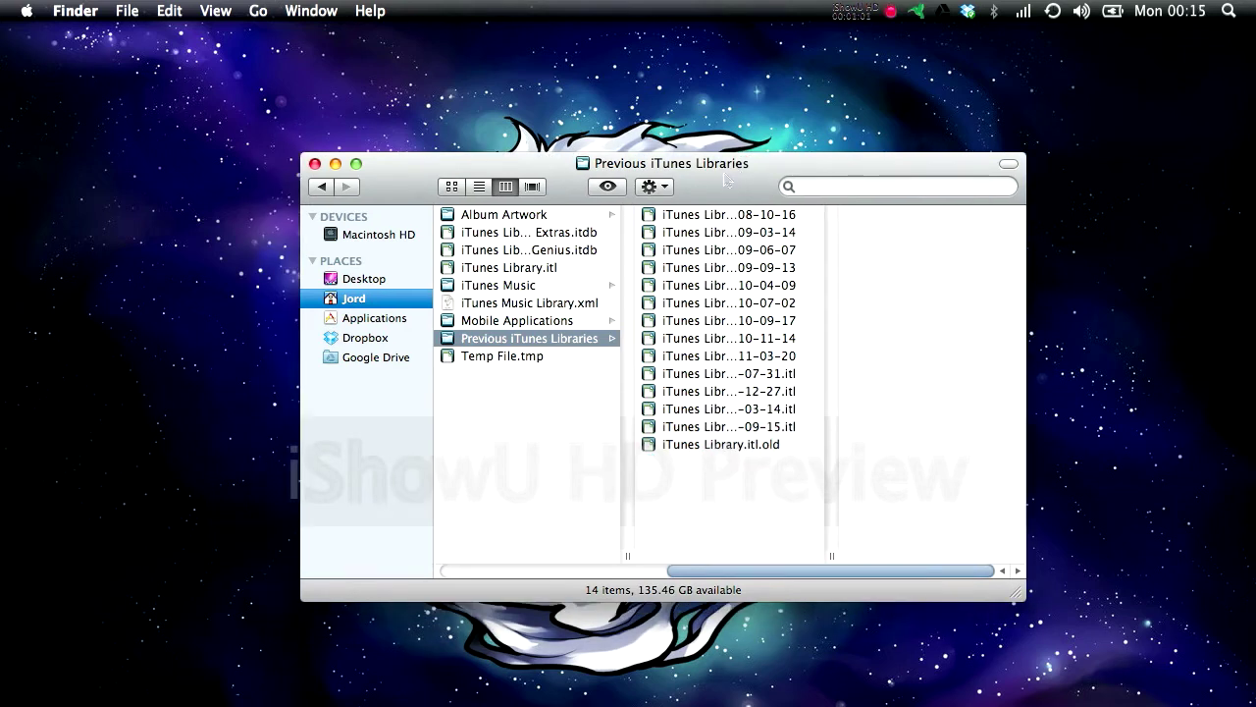
left_click(727, 180)
key("Left")
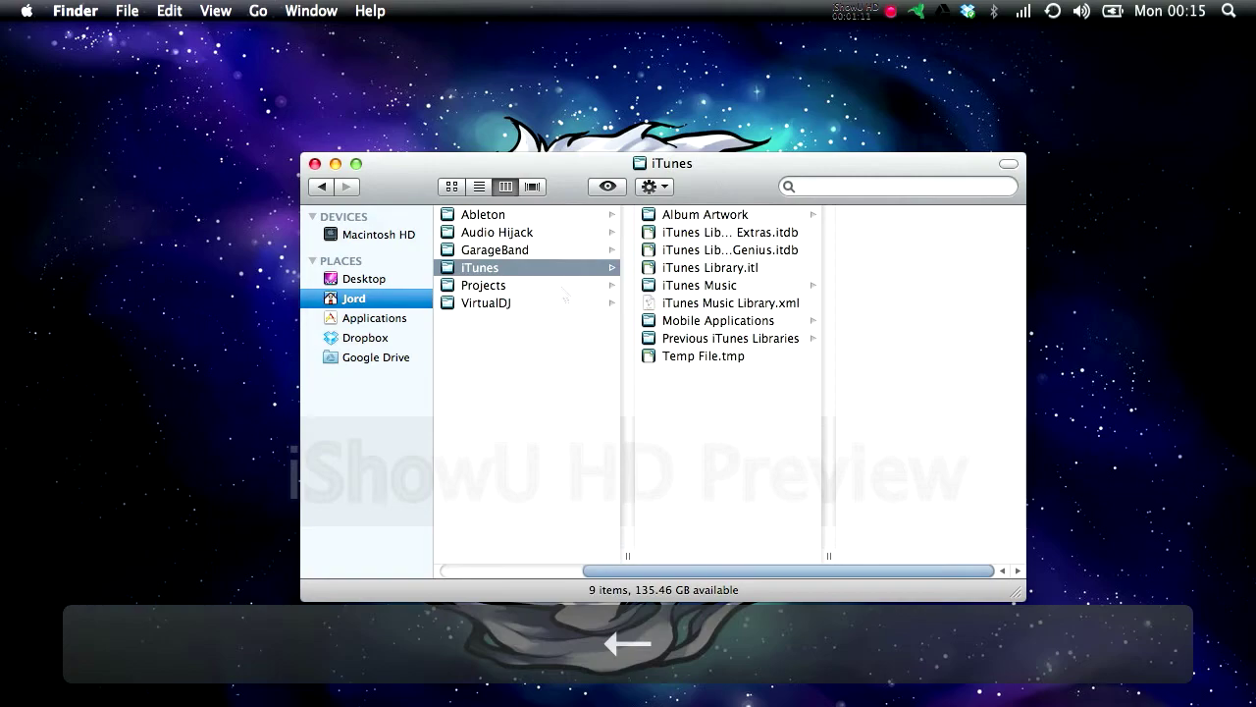
key("Right")
left_click(667, 337)
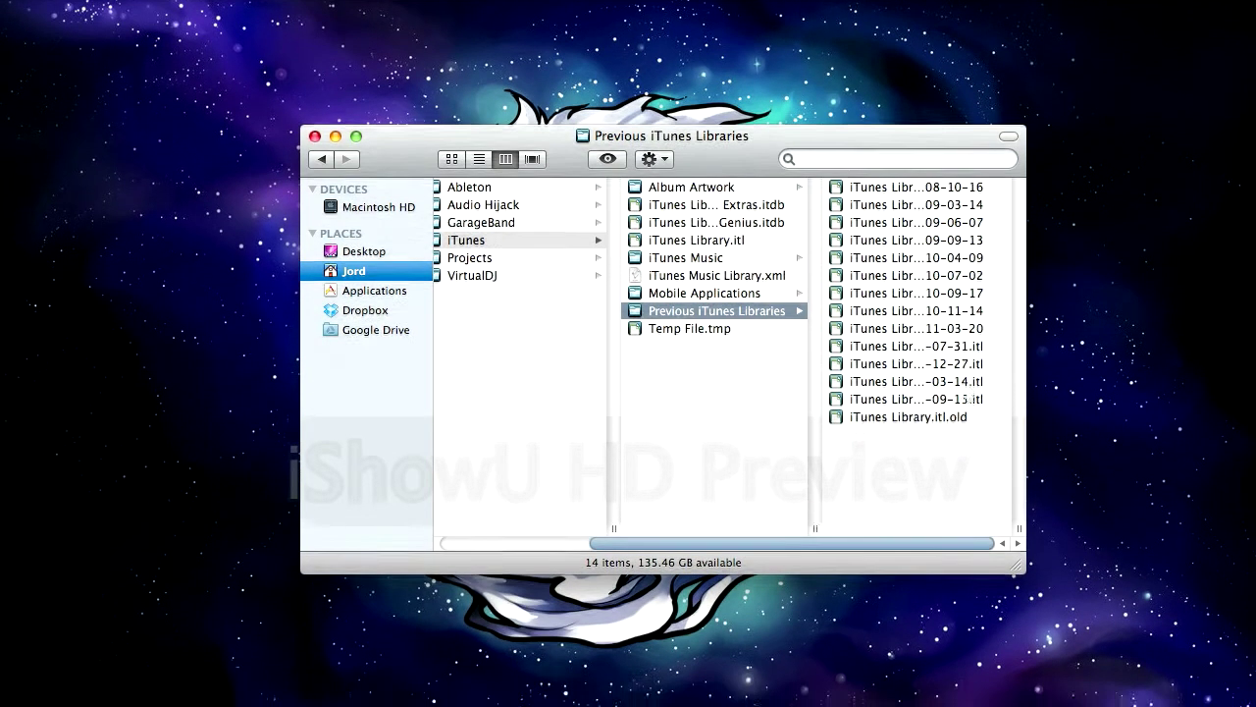
left_click(932, 398)
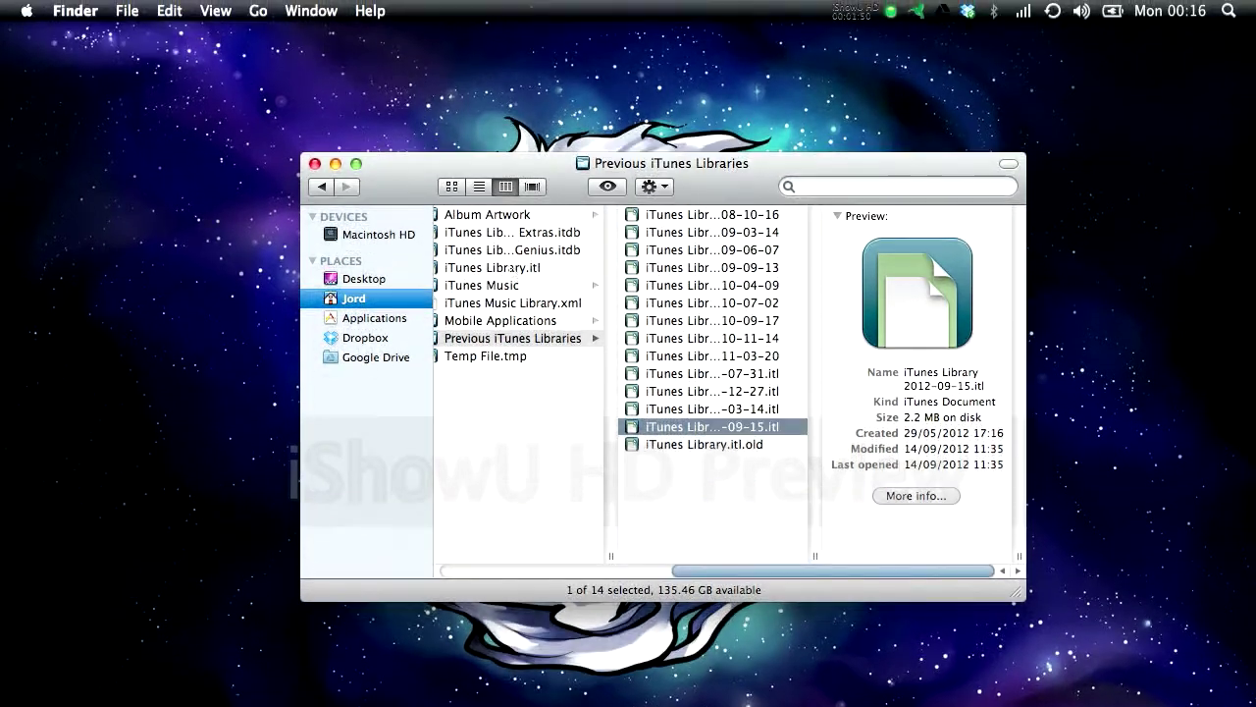
Step: View the details of iTunes Library.itl.old and the 2012-09-15 backup, then the current 2.2 MB iTunes Library.itl
left_click(496, 188)
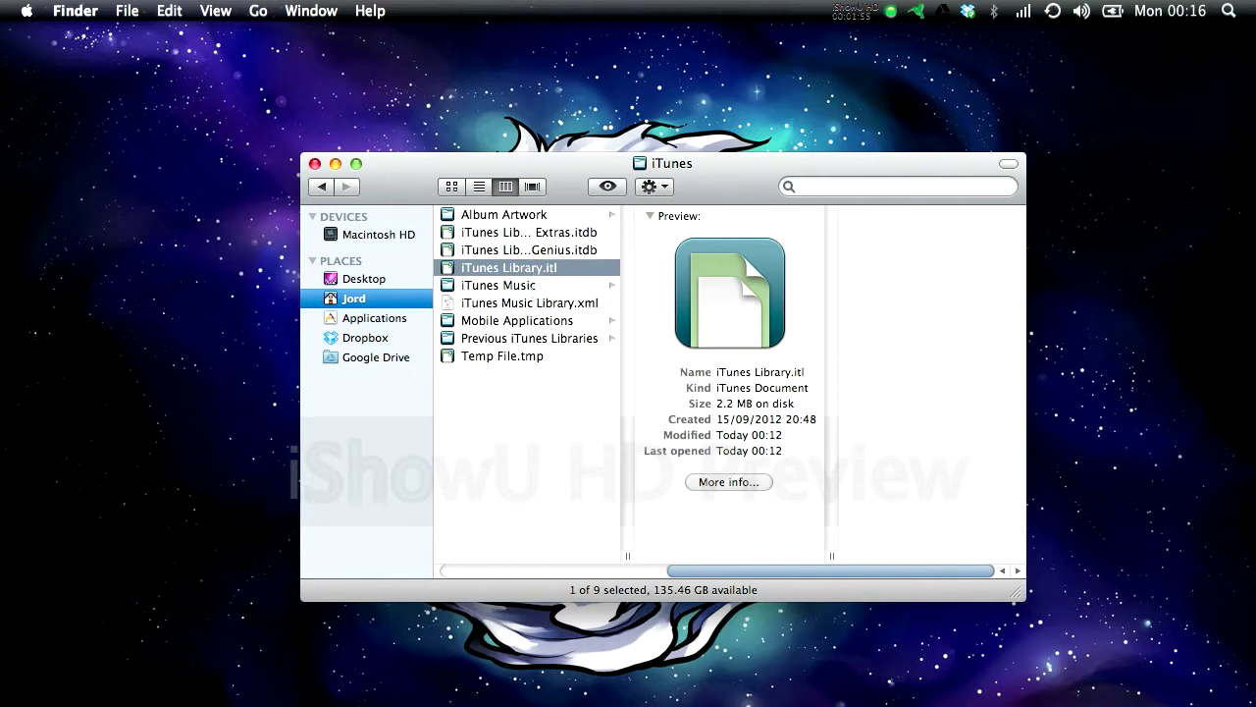
left_click(503, 338)
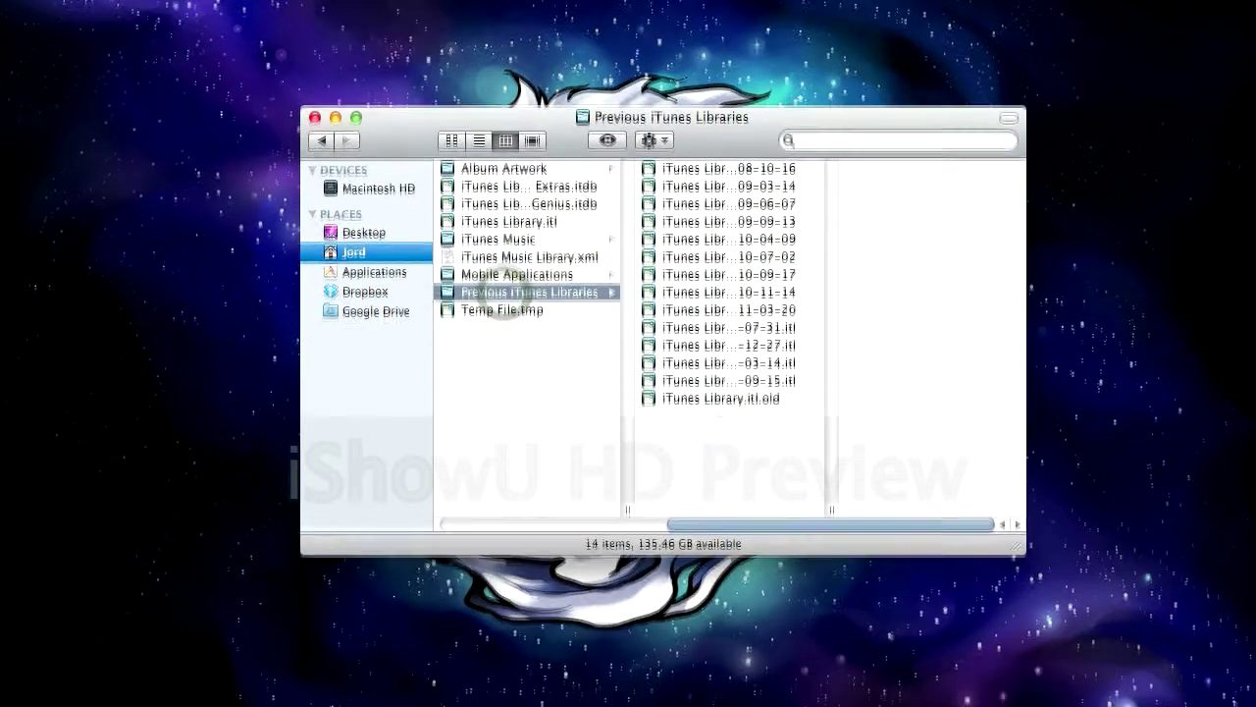
left_click(717, 444)
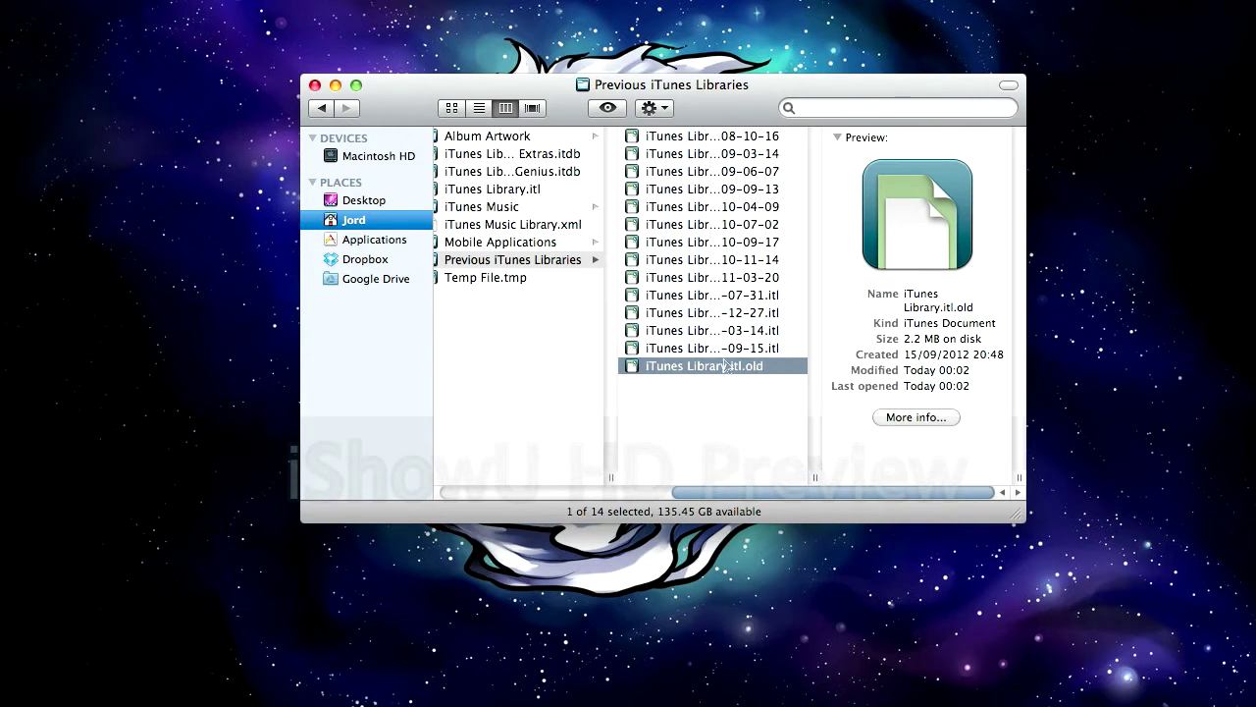
left_click(734, 349)
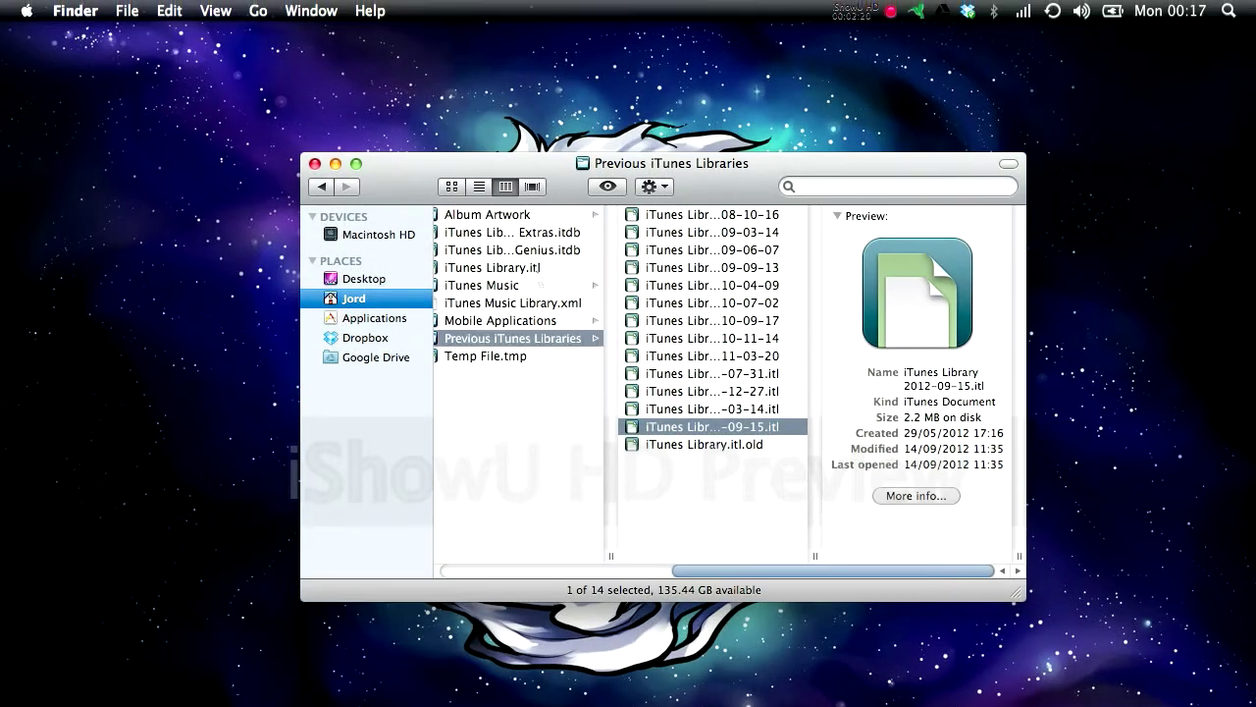
left_click(514, 268)
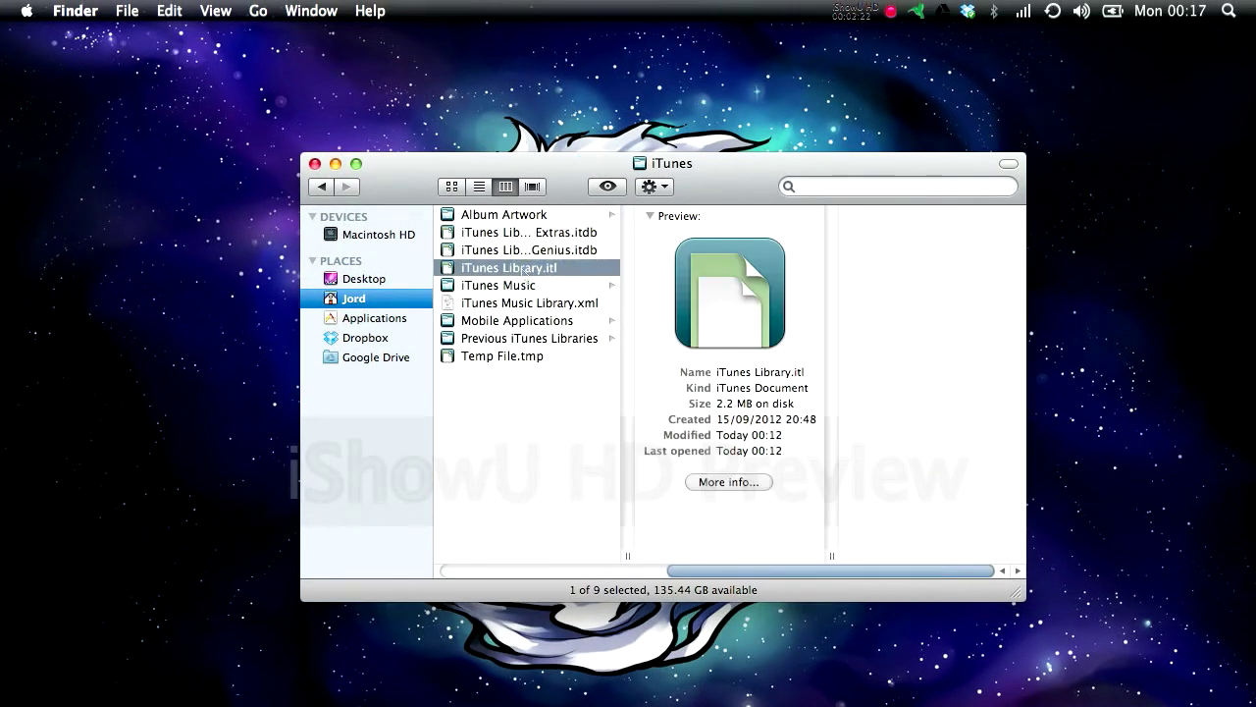